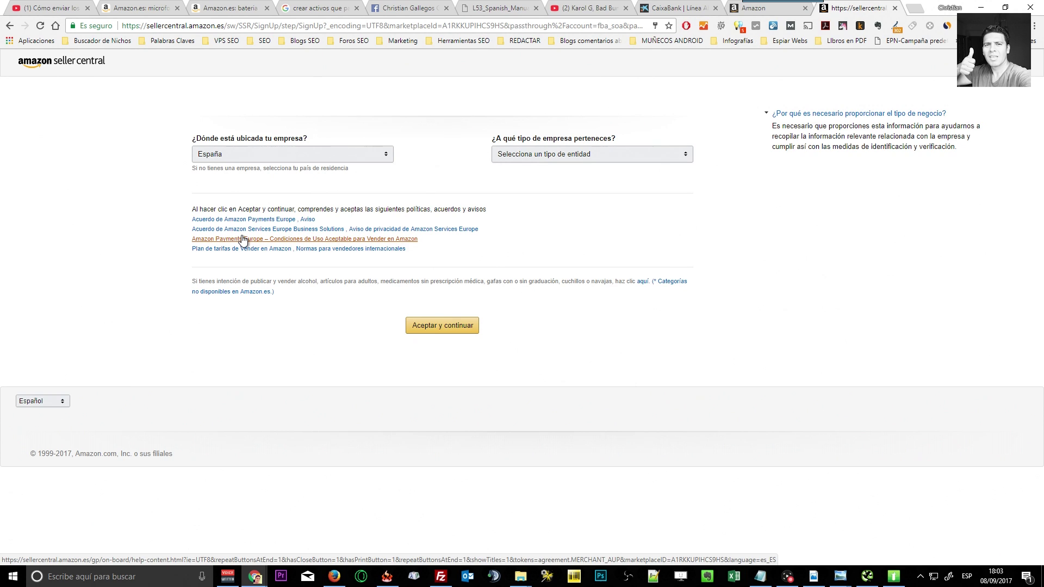
Keep España as the business country and list the business entity type options.
{"action": "mouse_move", "coordinate": [231, 151]}
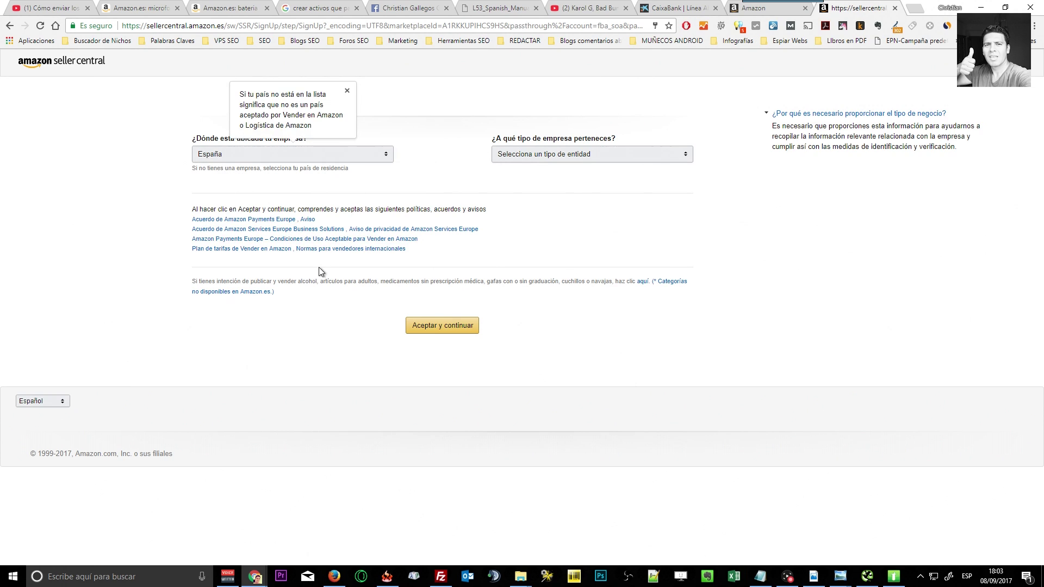
{"action": "left_click", "coordinate": [343, 159]}
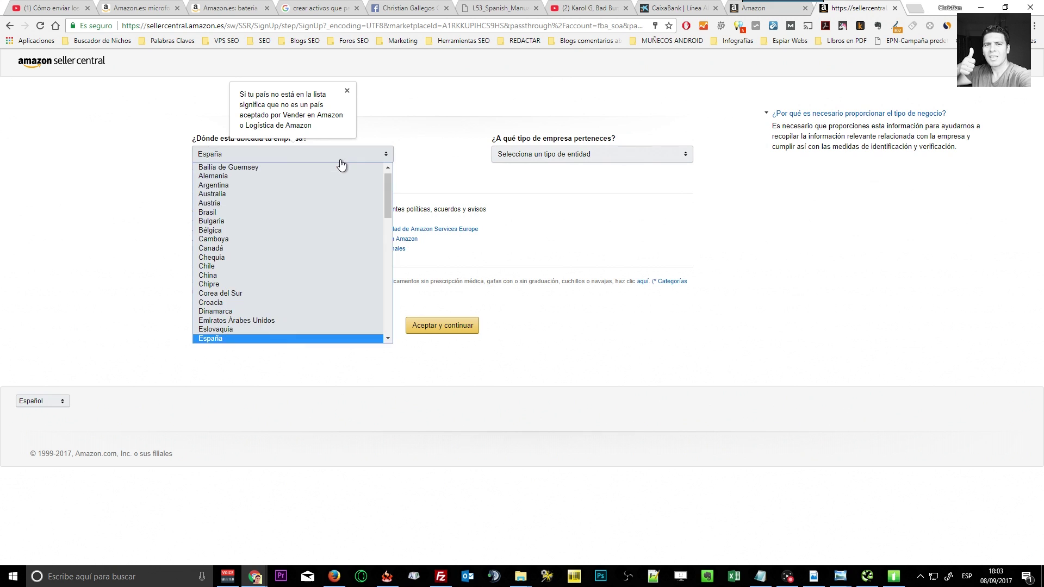
{"action": "scroll", "coordinate": [356, 223], "scroll_direction": "down", "scroll_amount": 4}
{"action": "scroll", "coordinate": [351, 229], "scroll_direction": "up", "scroll_amount": 5}
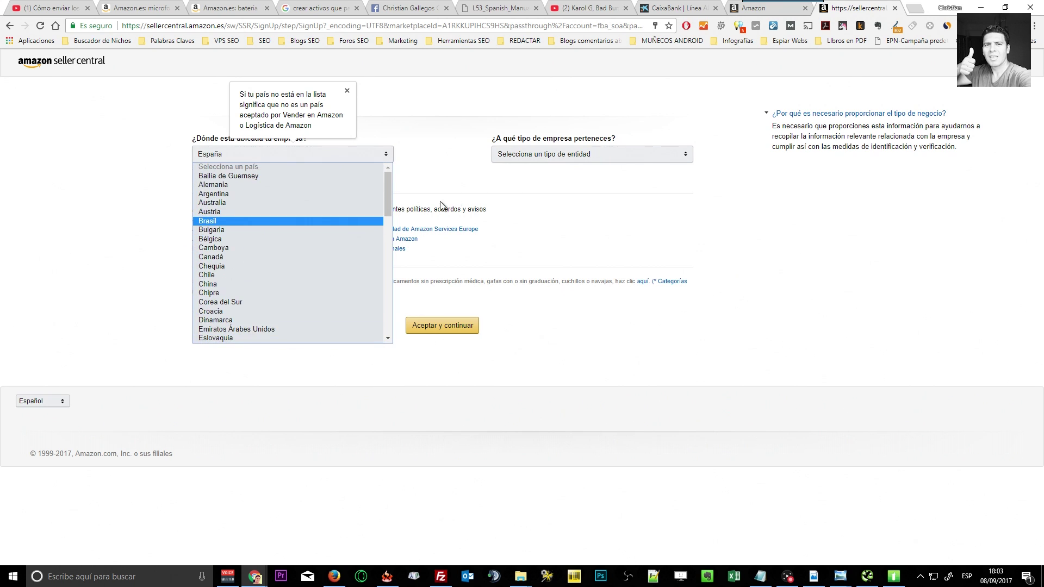
{"action": "left_click", "coordinate": [446, 171]}
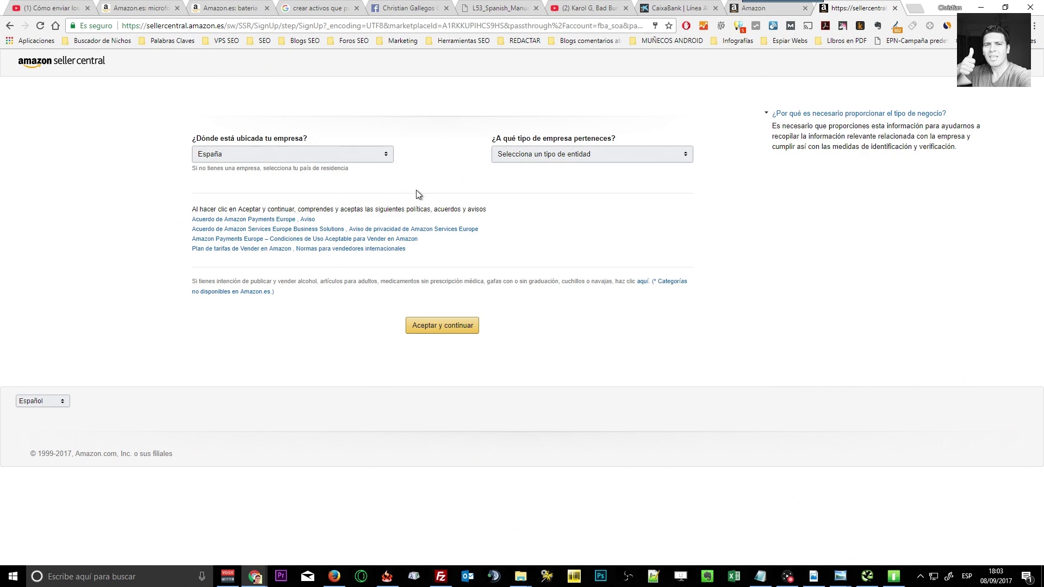
{"action": "mouse_move", "coordinate": [304, 168]}
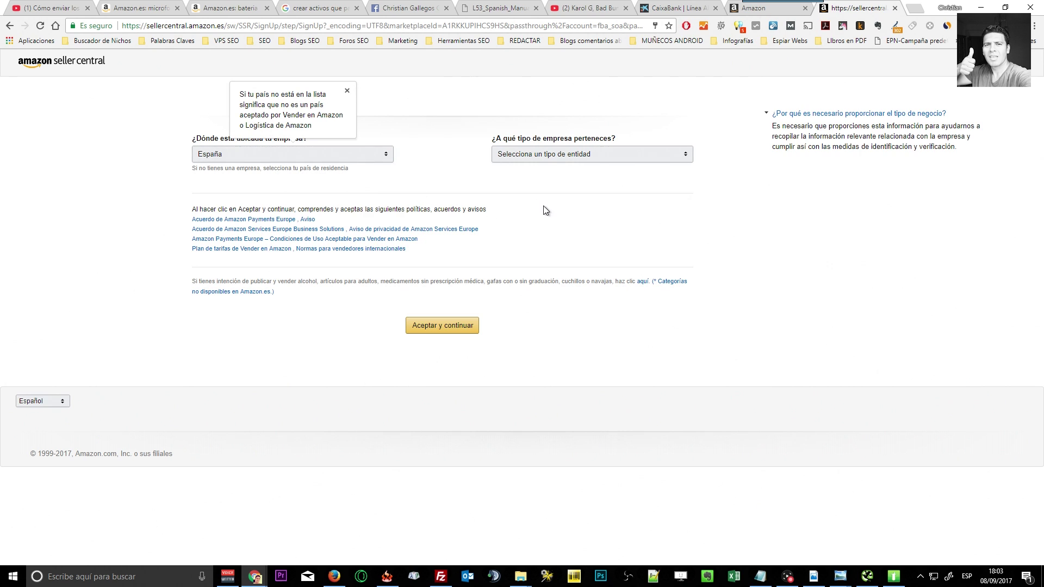
{"action": "left_click", "coordinate": [669, 156]}
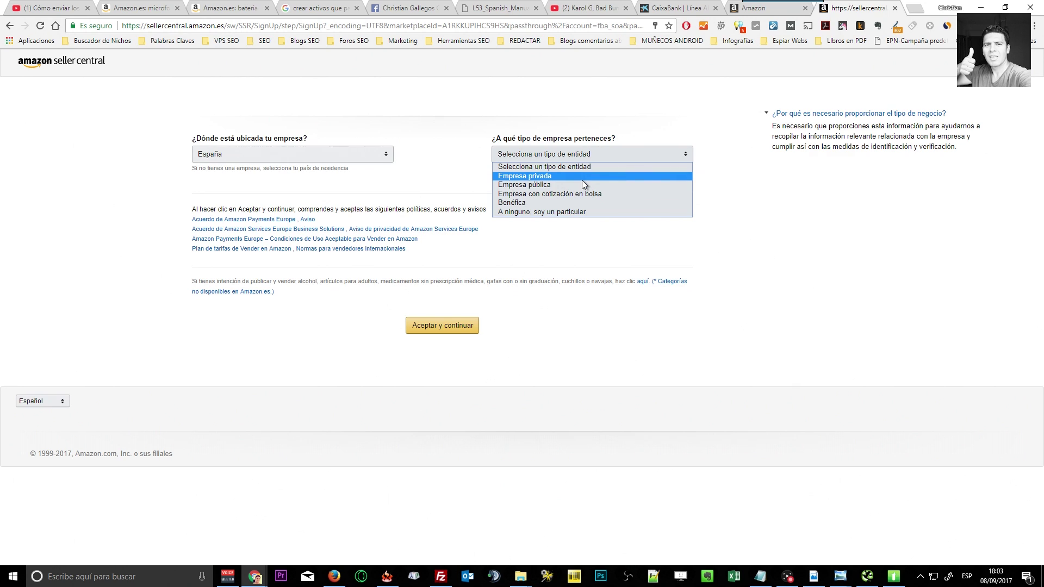
Choose 'A ninguno, soy un particular' as business type and Sr. as title.
{"action": "left_click", "coordinate": [583, 213]}
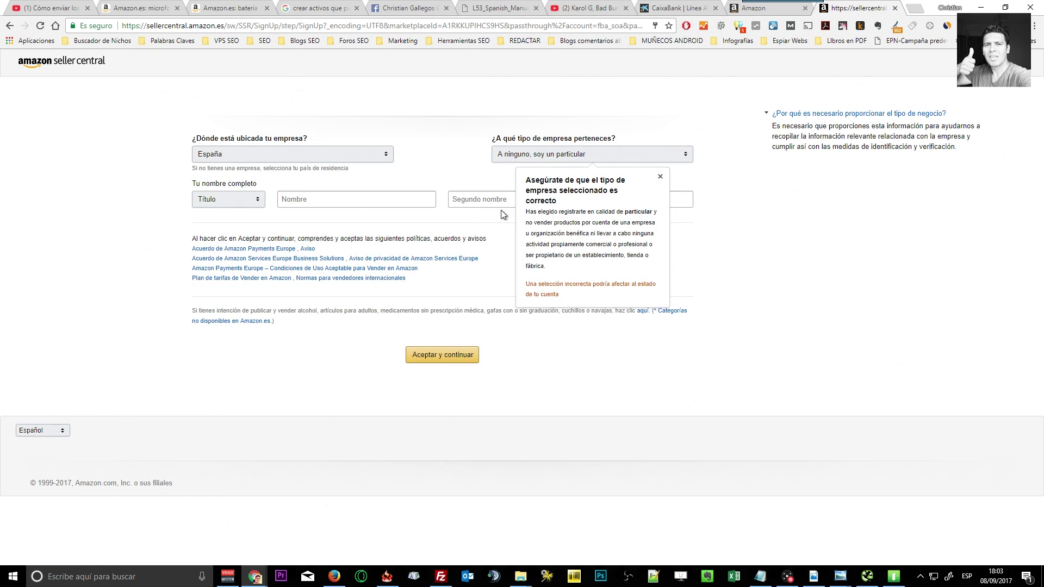
{"action": "left_click", "coordinate": [256, 201]}
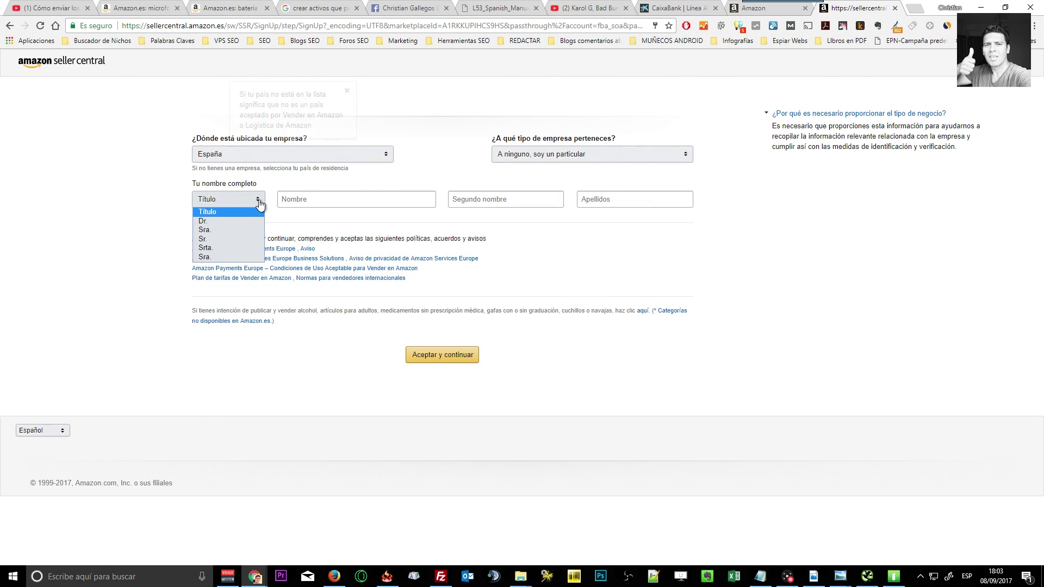
{"action": "left_click", "coordinate": [233, 239]}
Enter the seller's first, middle and last names and accept to continue.
{"action": "left_click", "coordinate": [326, 200]}
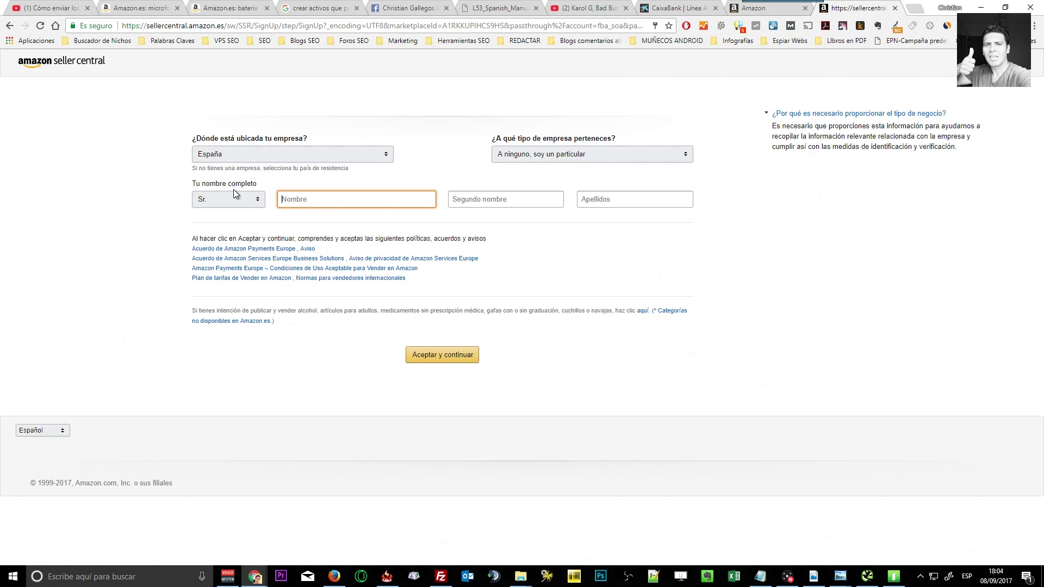
{"action": "type", "text": "Christi"}
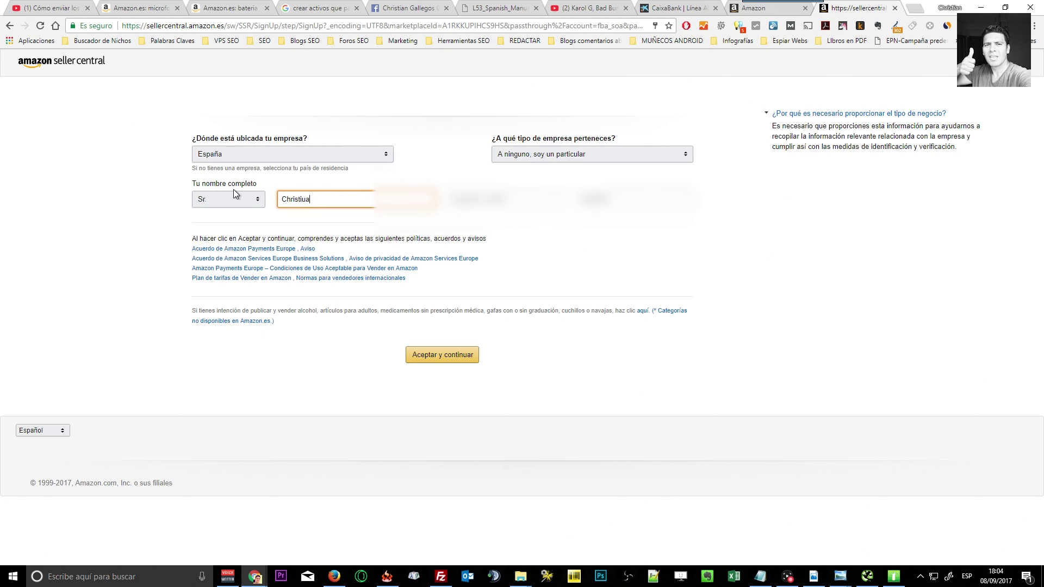
{"action": "type", "text": "an"}
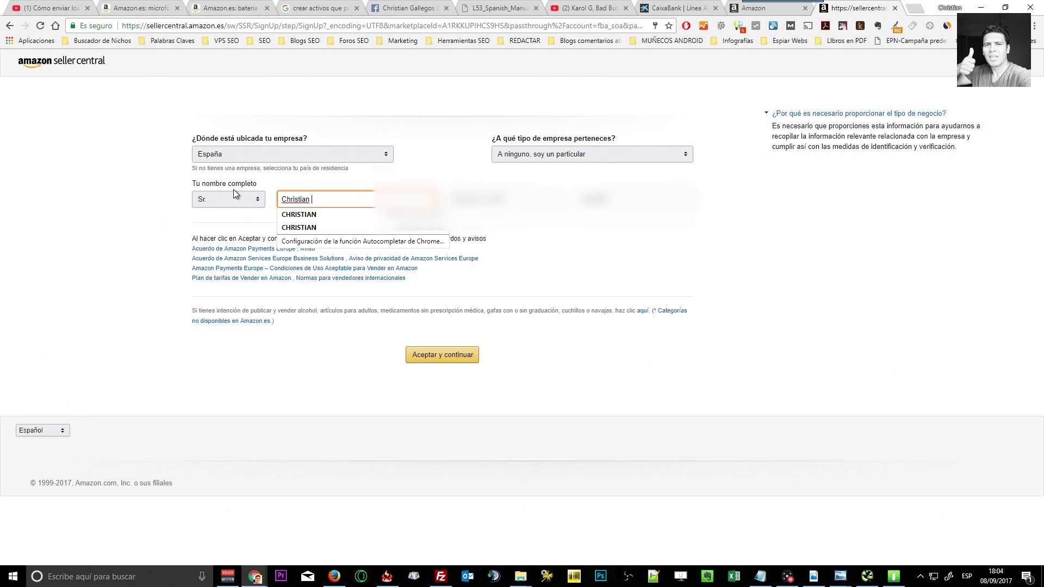
{"action": "key", "text": "Tab"}
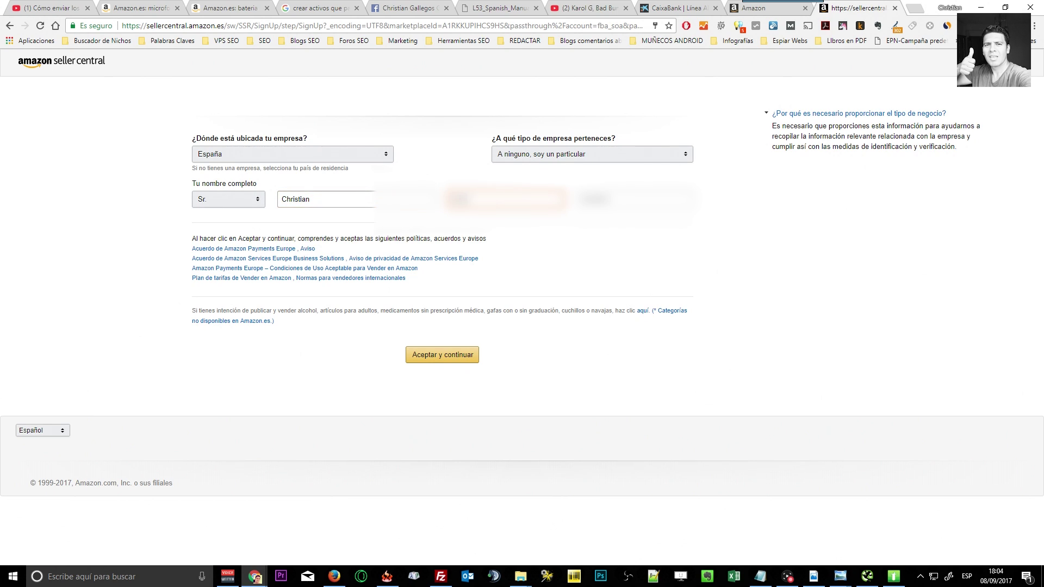
{"action": "left_click", "coordinate": [579, 200]}
{"action": "left_click", "coordinate": [450, 356]}
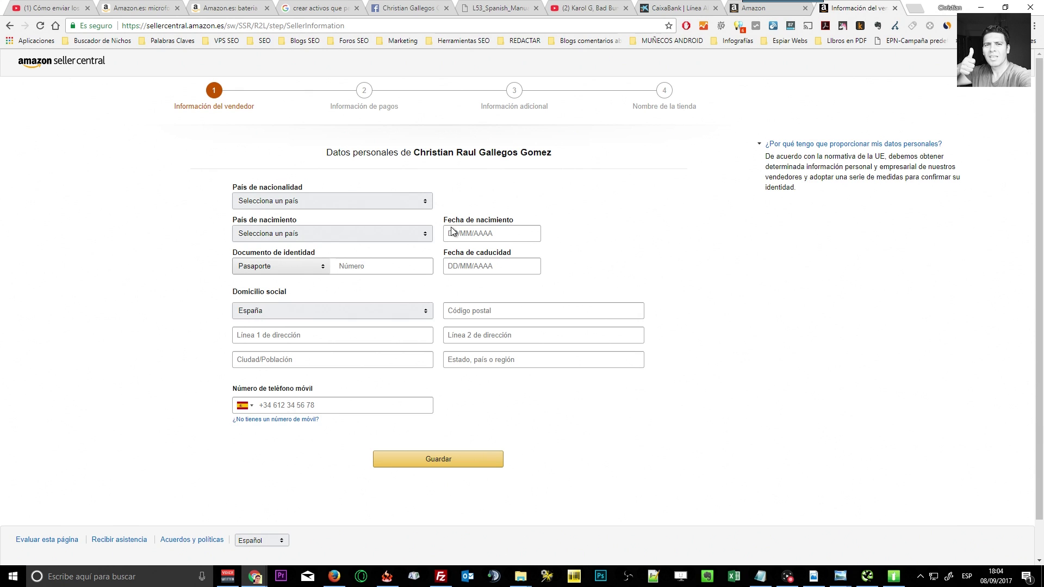
Set País de nacionalidad to España.
{"action": "left_click", "coordinate": [353, 202]}
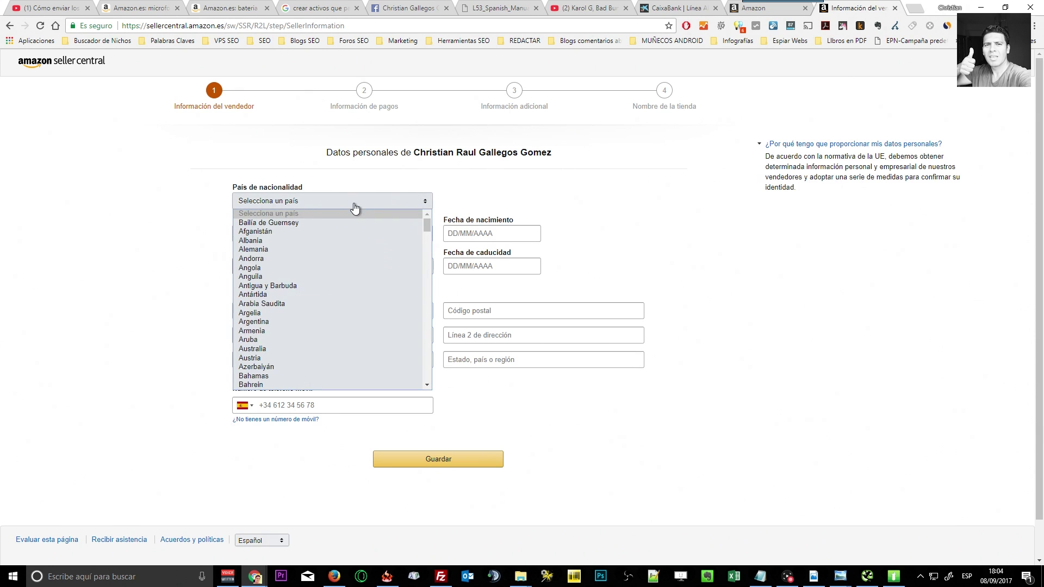
{"action": "scroll", "coordinate": [357, 269], "scroll_direction": "down", "scroll_amount": 2}
{"action": "scroll", "coordinate": [357, 270], "scroll_direction": "down", "scroll_amount": 8}
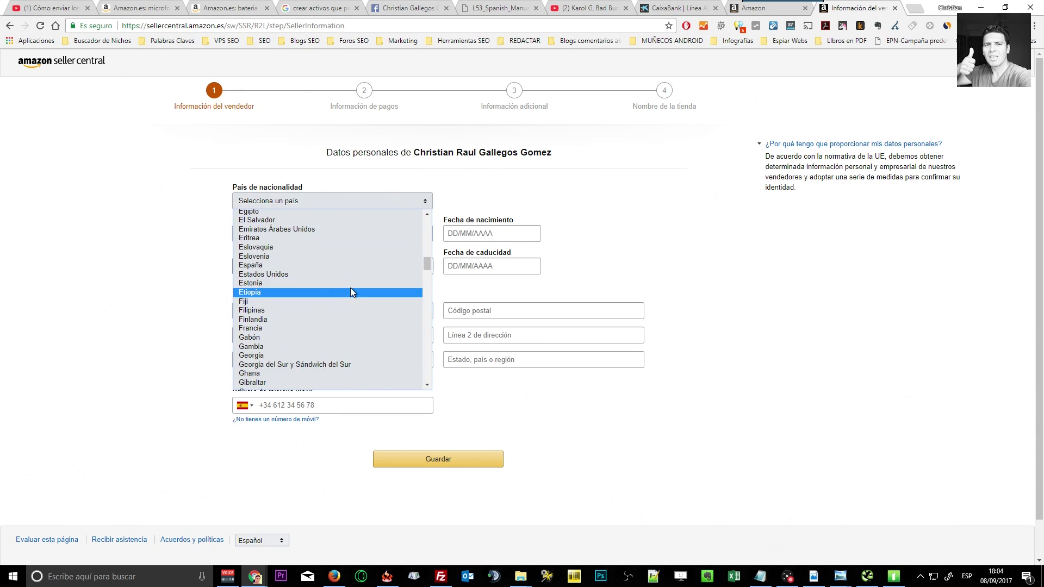
{"action": "left_click", "coordinate": [283, 266]}
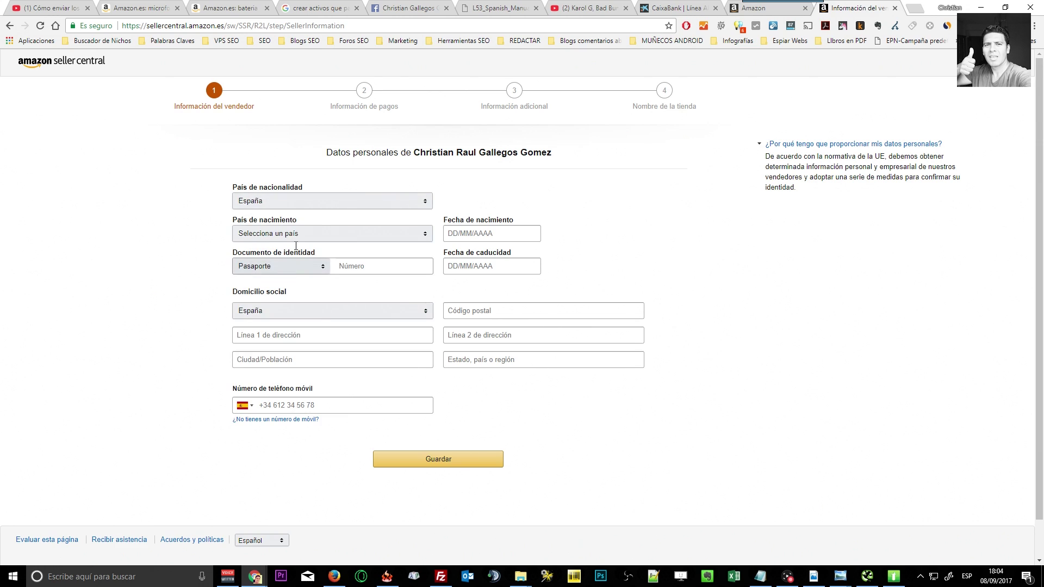
{"action": "left_click", "coordinate": [374, 201]}
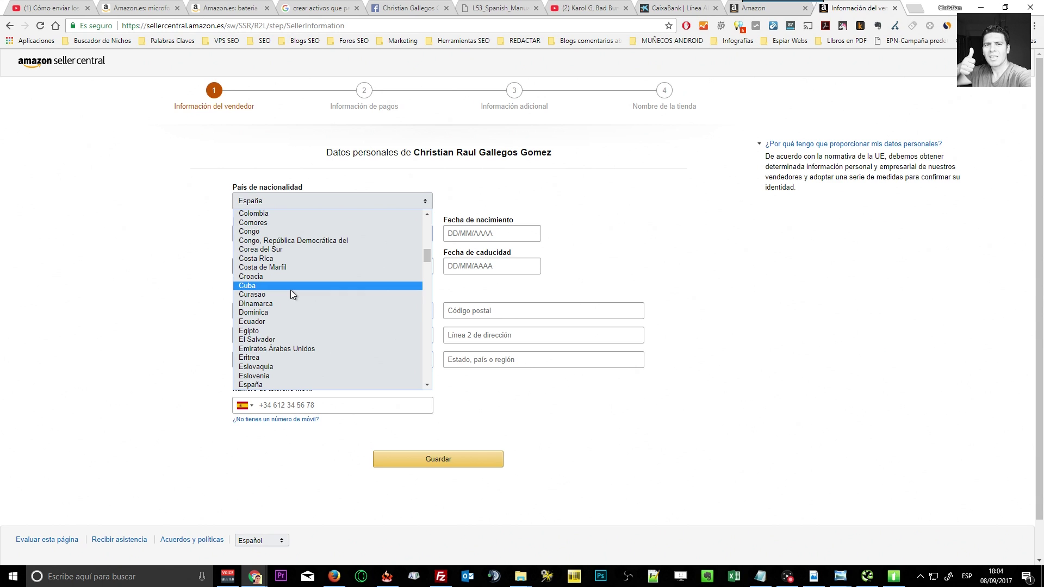
{"action": "scroll", "coordinate": [279, 261], "scroll_direction": "up", "scroll_amount": 3}
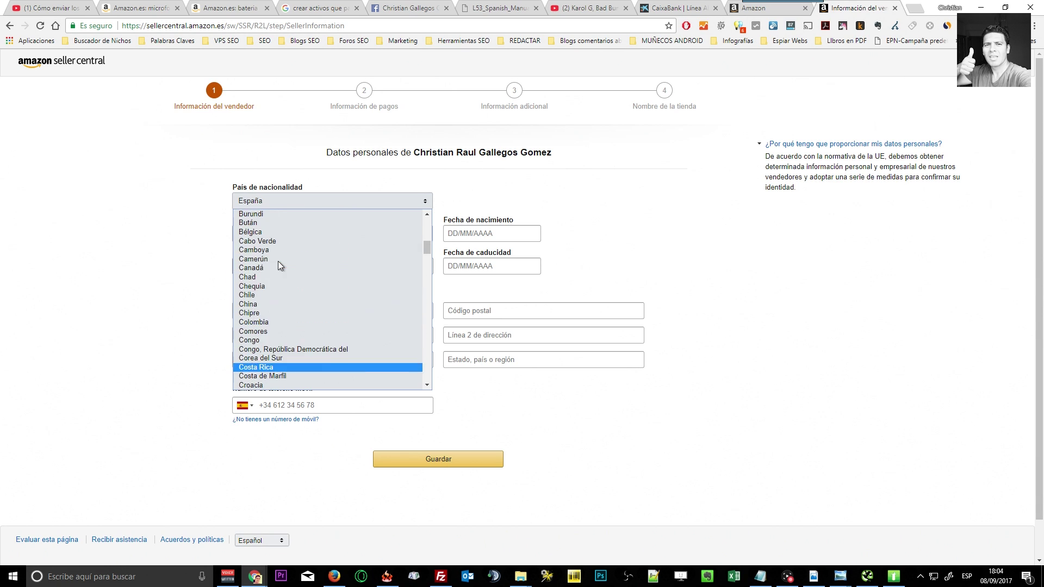
{"action": "left_click", "coordinate": [175, 279]}
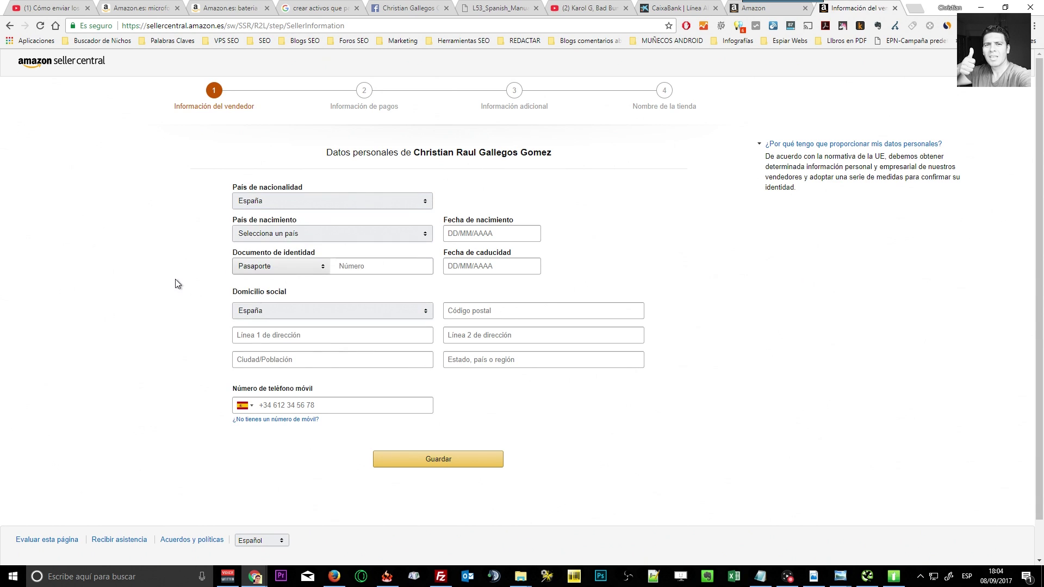
Set País de nacimiento to Ecuador.
{"action": "left_click", "coordinate": [285, 236]}
{"action": "scroll", "coordinate": [279, 352], "scroll_direction": "down", "scroll_amount": 12}
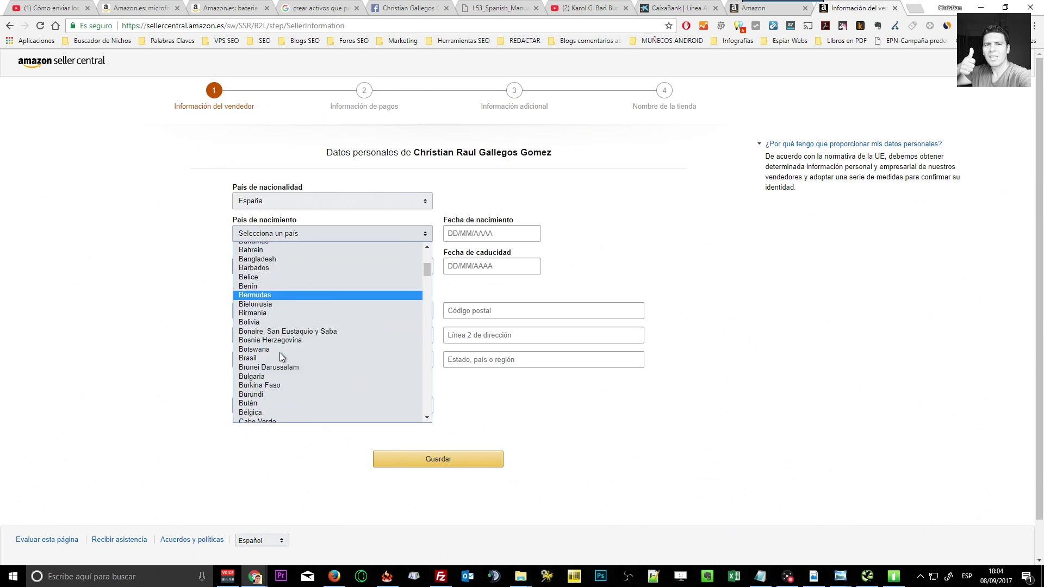
{"action": "scroll", "coordinate": [282, 353], "scroll_direction": "down", "scroll_amount": 4}
{"action": "scroll", "coordinate": [282, 347], "scroll_direction": "up", "scroll_amount": 4}
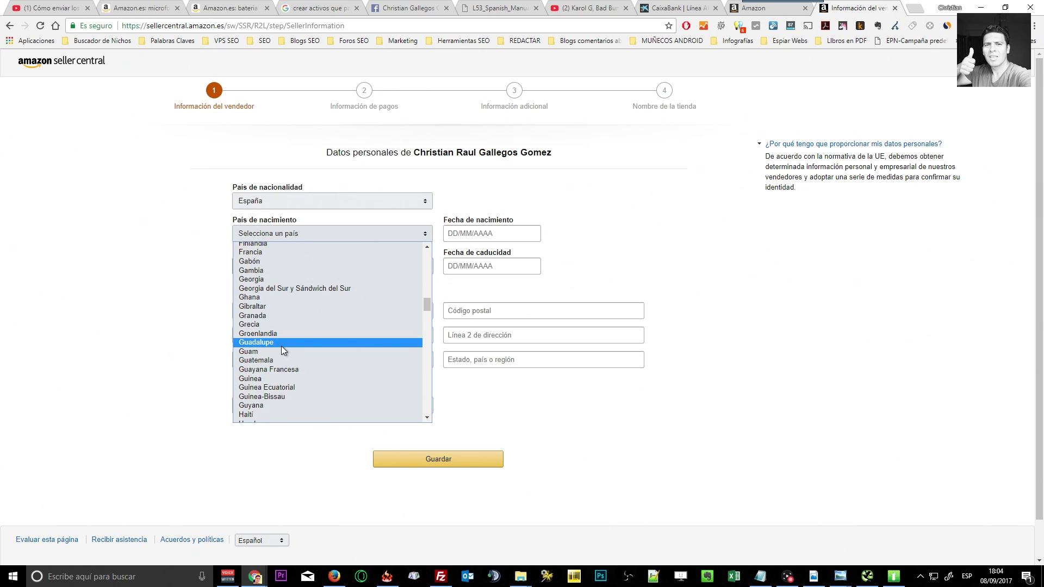
{"action": "scroll", "coordinate": [268, 331], "scroll_direction": "up", "scroll_amount": 3}
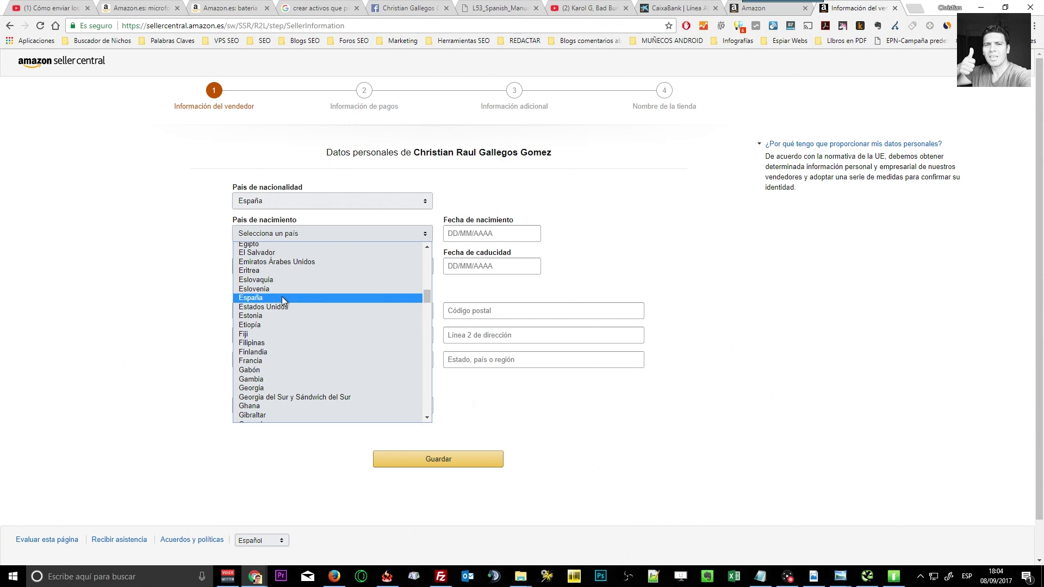
{"action": "scroll", "coordinate": [281, 298], "scroll_direction": "up", "scroll_amount": 4}
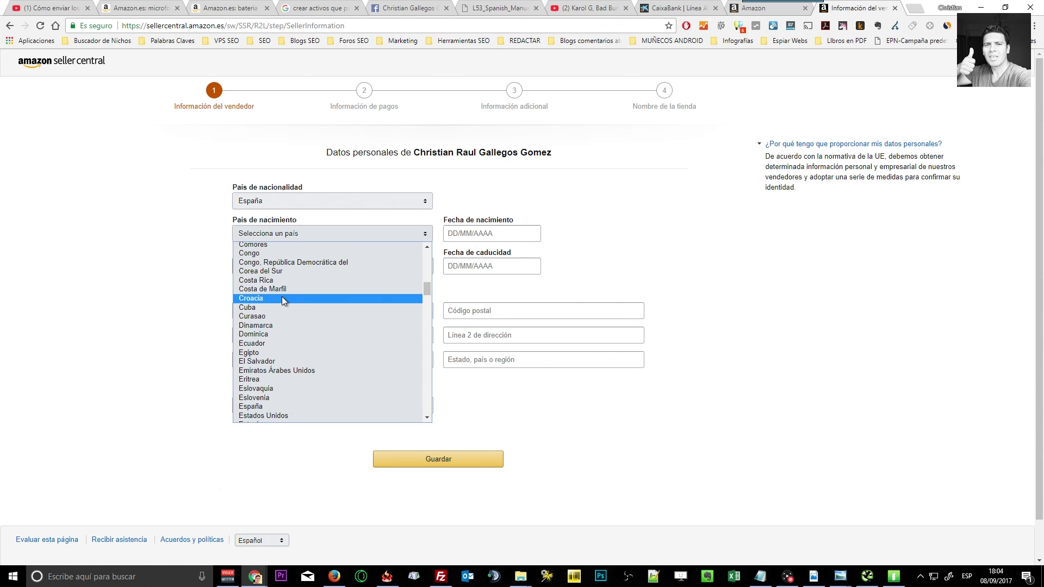
{"action": "left_click", "coordinate": [279, 342]}
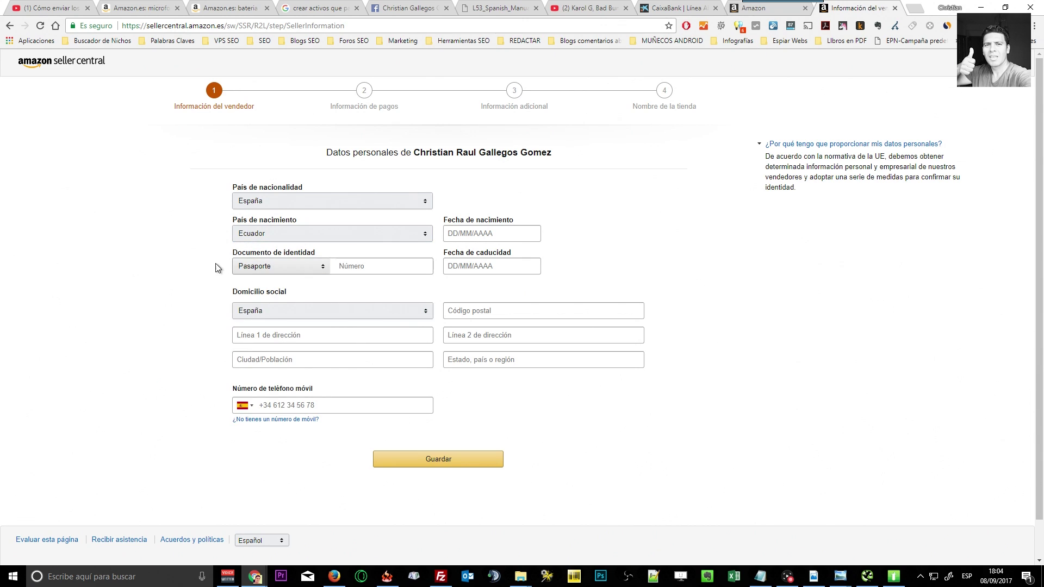
Enter the passport number and the date of birth.
{"action": "left_click", "coordinate": [348, 269]}
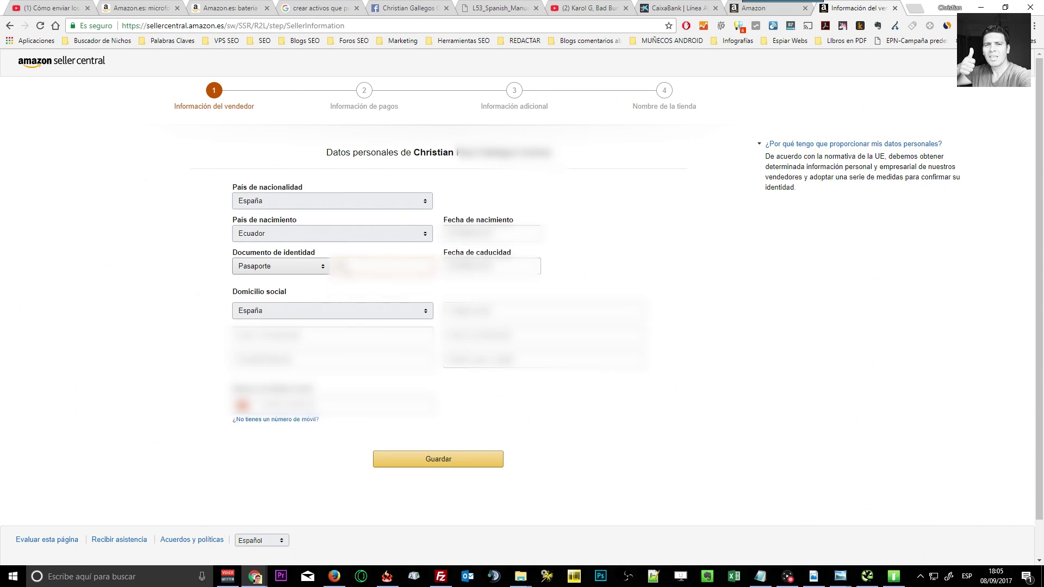
{"action": "type", "text": "0000"}
{"action": "left_click", "coordinate": [467, 233]}
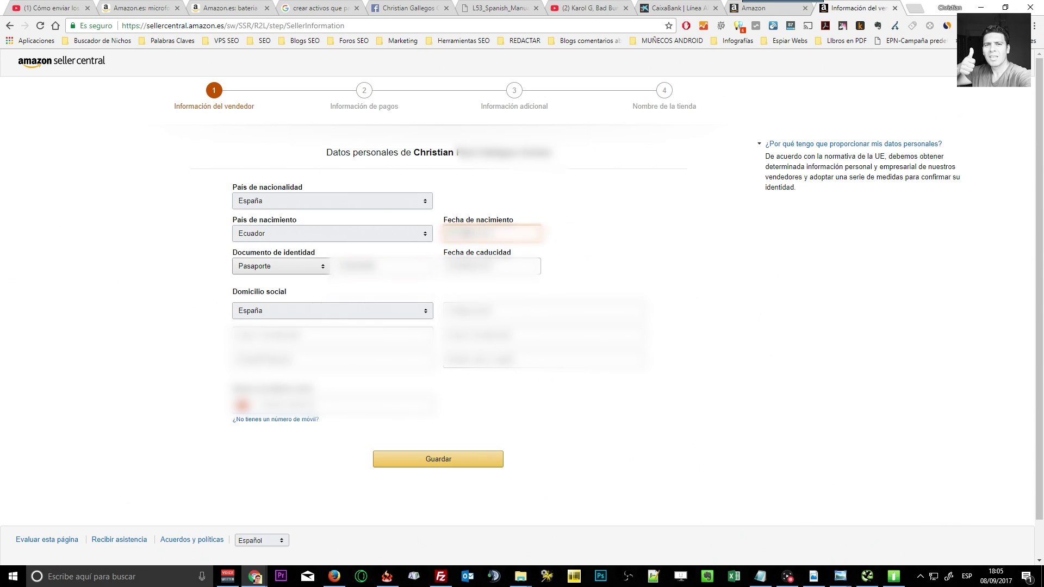
{"action": "type", "text": "11/"}
{"action": "key", "text": "BackSpace"}
{"action": "type", "text": "01"}
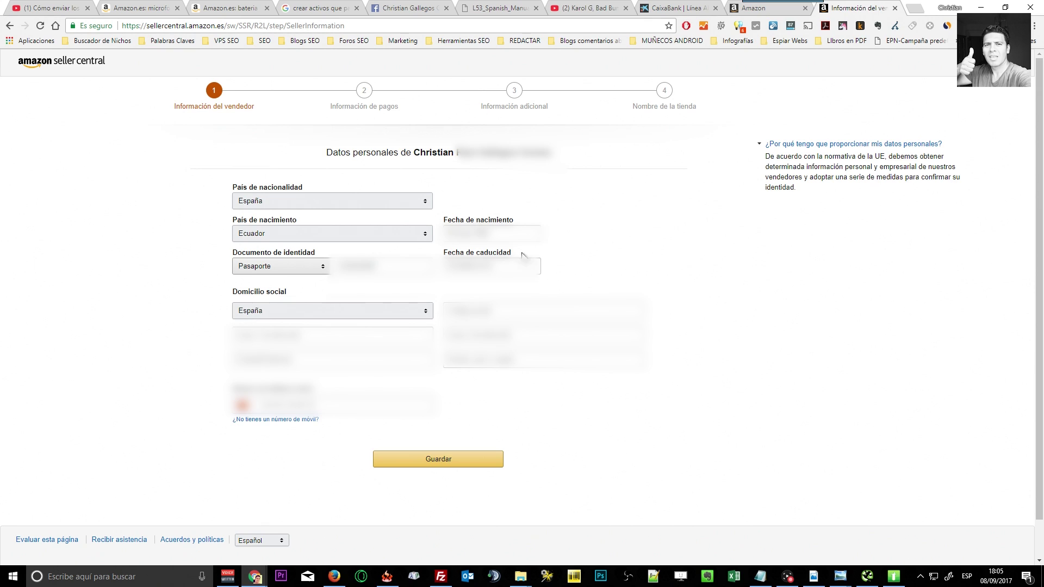
Enter the passport's expiry date in Fecha de caducidad.
{"action": "left_click", "coordinate": [491, 266]}
{"action": "type", "text": "105"}
{"action": "key", "text": "BackSpace"}
{"action": "type", "text": "/2"}
{"action": "key", "text": "Tab"}
Fill in the postal code and the first line of the street address.
{"action": "left_click", "coordinate": [445, 305]}
{"action": "type", "text": "Ca"}
{"action": "left_click", "coordinate": [334, 338]}
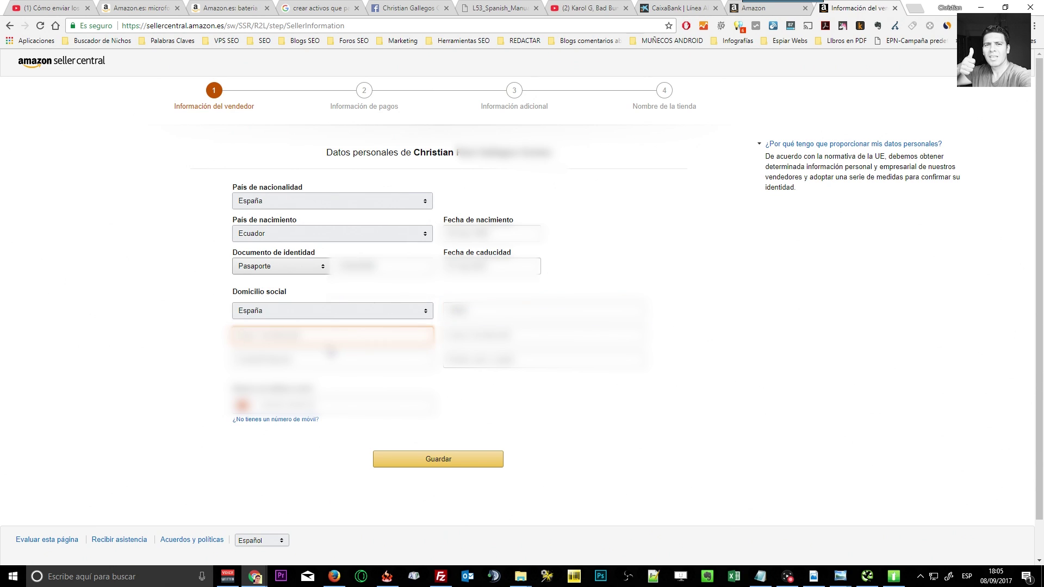
{"action": "left_click", "coordinate": [235, 361]}
{"action": "left_click", "coordinate": [288, 328]}
{"action": "key", "text": "BackSpace"}
{"action": "key", "text": "BackSpace"}
{"action": "key", "text": "BackSpace"}
{"action": "key", "text": "BackSpace"}
{"action": "key", "text": "BackSpace"}
{"action": "key", "text": "BackSpace"}
{"action": "key", "text": "BackSpace"}
{"action": "key", "text": "BackSpace"}
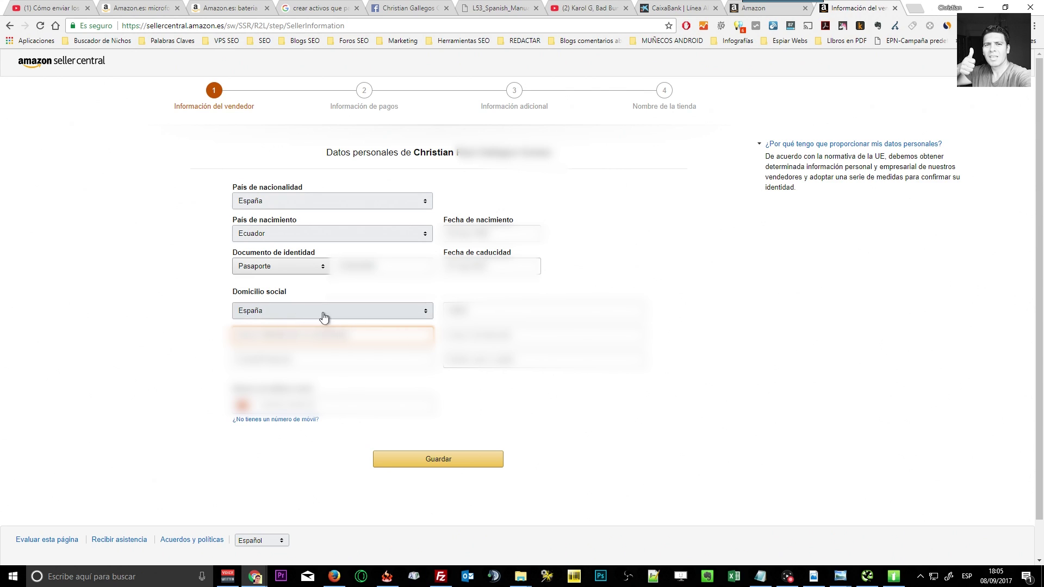
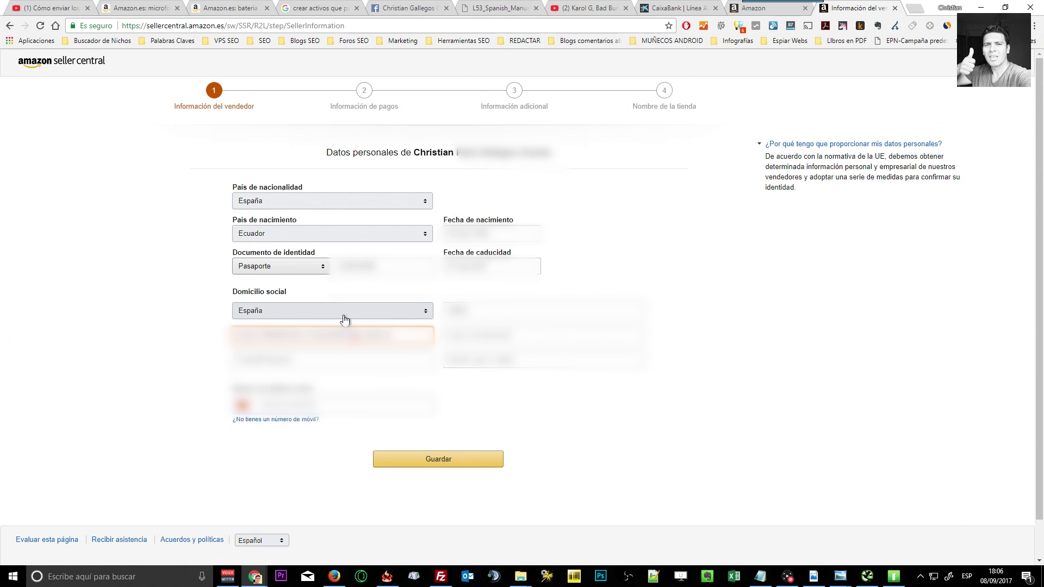
Complete the address with the city Madrid and enter the mobile phone number.
{"action": "left_click", "coordinate": [337, 357]}
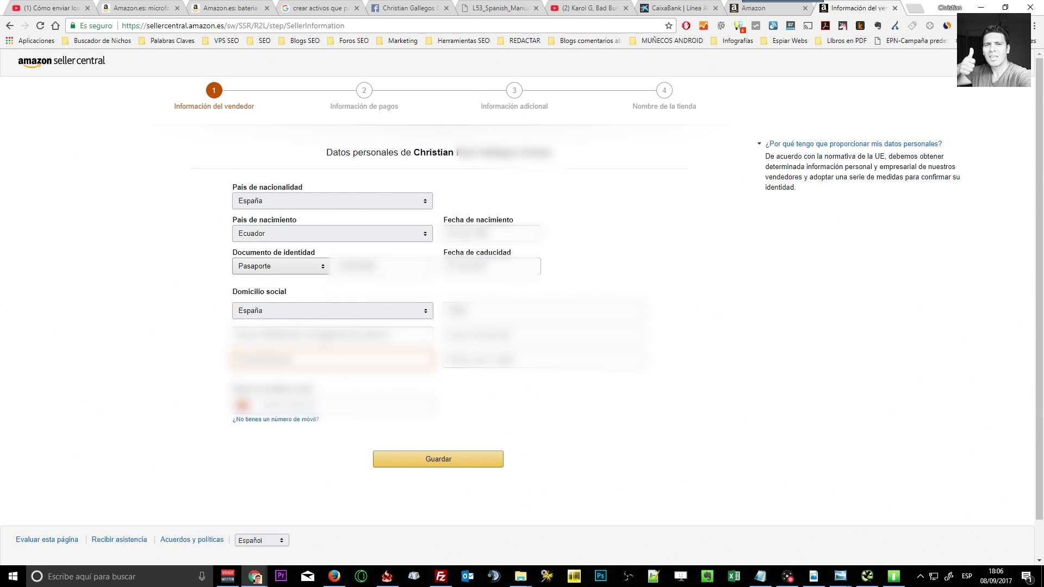
{"action": "type", "text": "280 Madr"}
{"action": "key", "text": "BackSpace"}
{"action": "key", "text": "BackSpace"}
{"action": "key", "text": "BackSpace"}
{"action": "key", "text": "BackSpace"}
{"action": "key", "text": "BackSpace"}
{"action": "key", "text": "BackSpace"}
{"action": "key", "text": "BackSpace"}
{"action": "key", "text": "BackSpace"}
{"action": "type", "text": "Madrid"}
{"action": "left_click", "coordinate": [332, 405]}
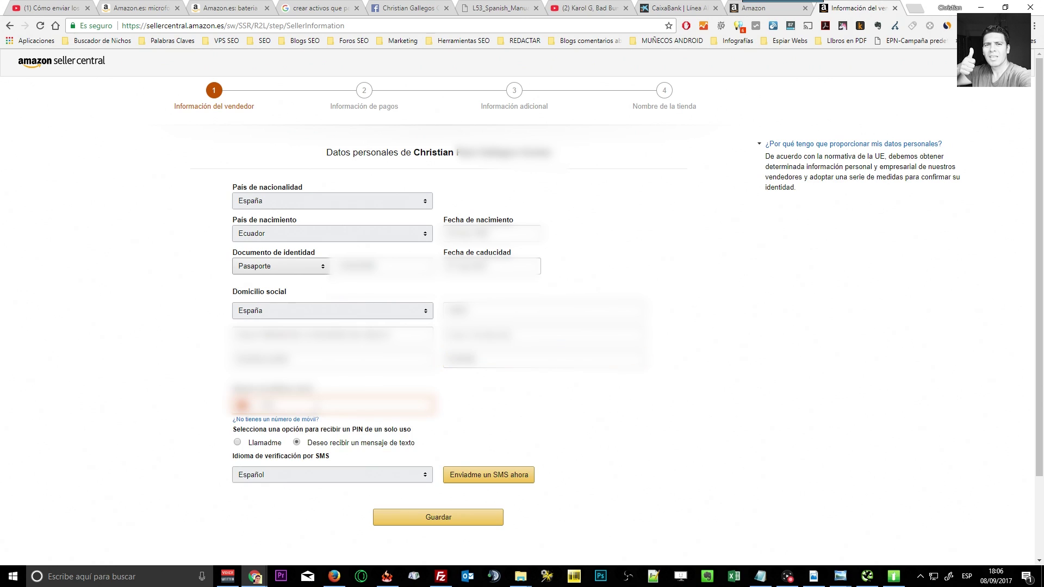
{"action": "type", "text": "66"}
Request the SMS verification PIN and verify the phone with the received code.
{"action": "left_click", "coordinate": [483, 478]}
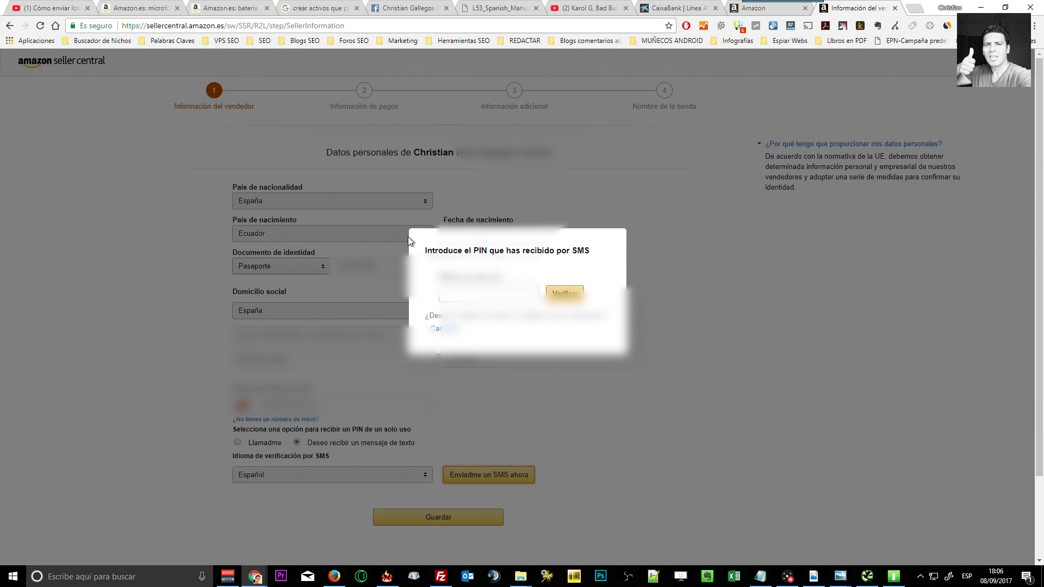
{"action": "left_click", "coordinate": [462, 294]}
{"action": "type", "text": "123"}
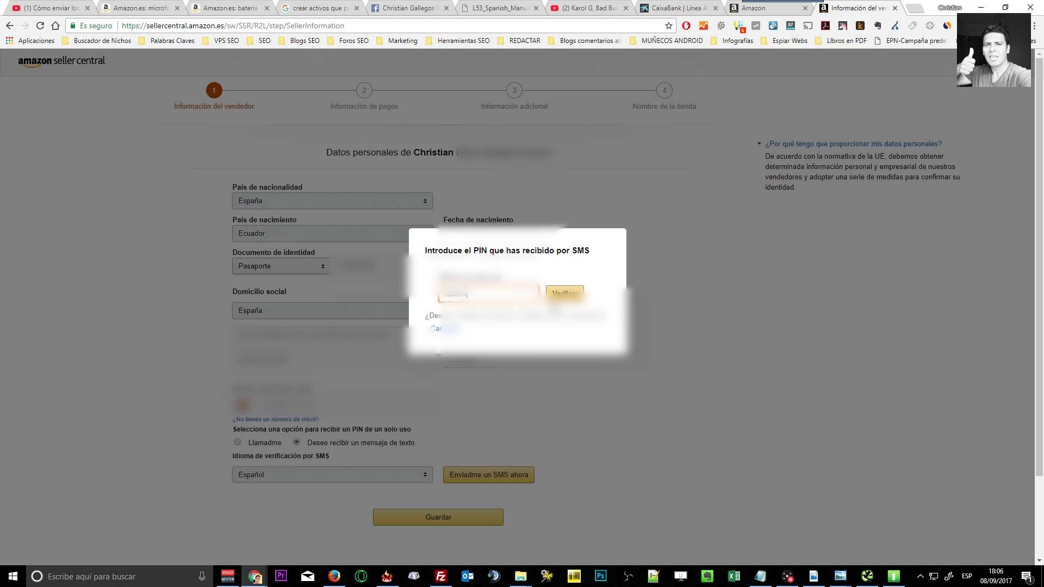
{"action": "left_click", "coordinate": [564, 293]}
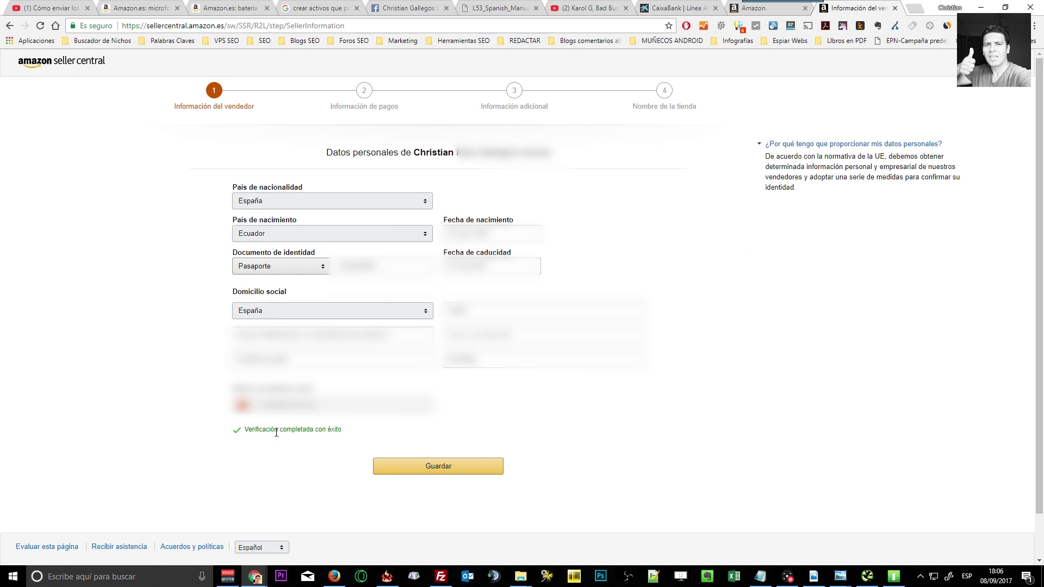
Save the seller information and start entering the credit card number.
{"action": "left_click", "coordinate": [432, 467]}
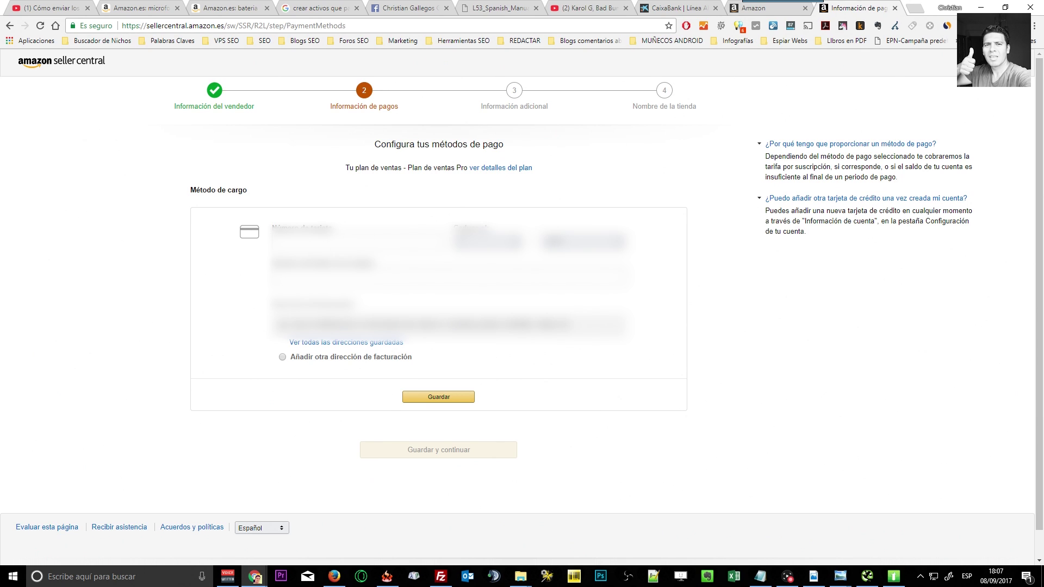
{"action": "left_click", "coordinate": [356, 242]}
{"action": "key", "text": "alt+Tab"}
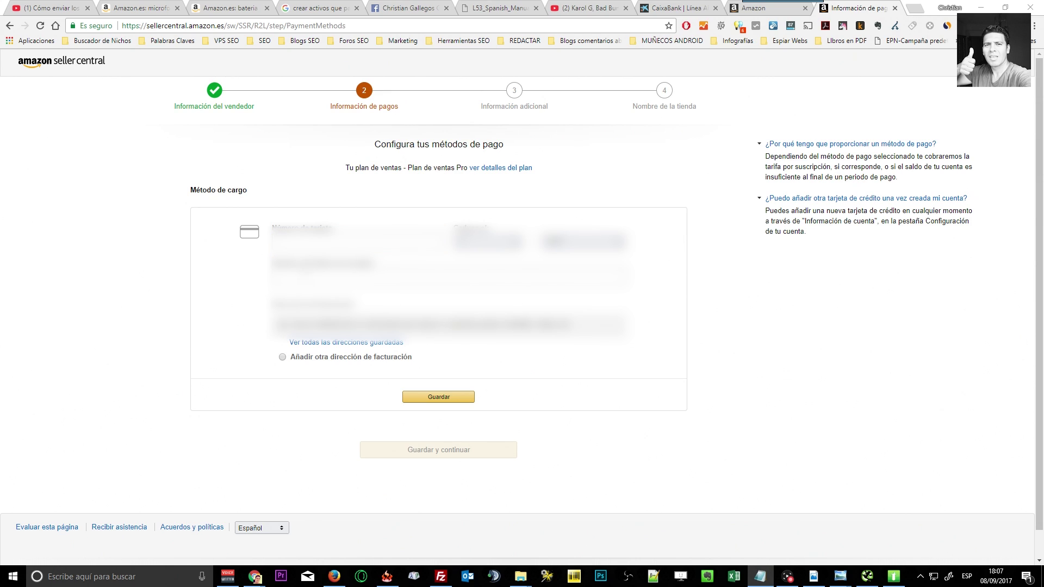
{"action": "key", "text": "alt+Tab"}
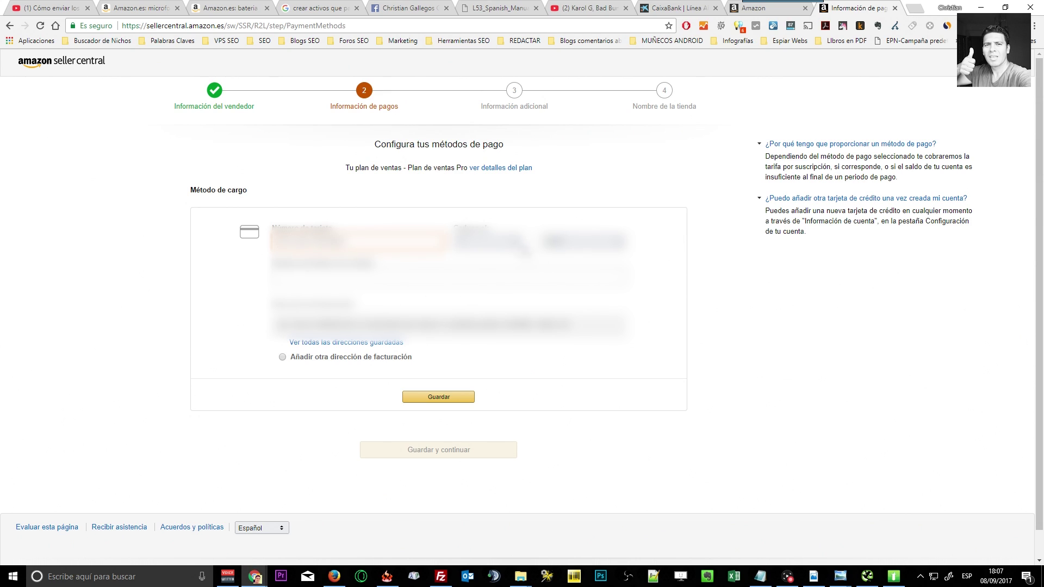
Set the card's expiry month and year and cardholder name, then save the card.
{"action": "left_click", "coordinate": [511, 242]}
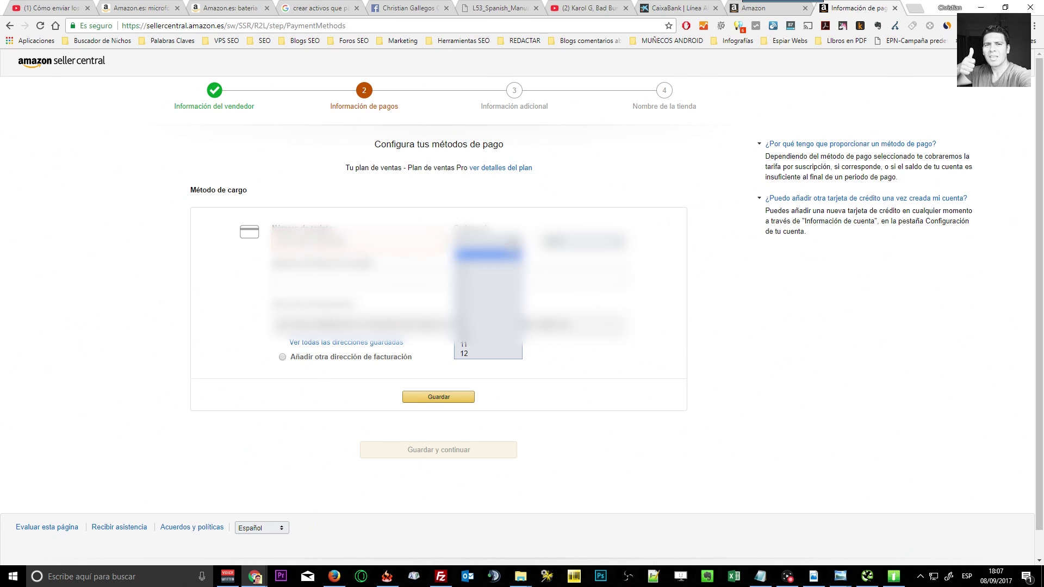
{"action": "left_click", "coordinate": [462, 344]}
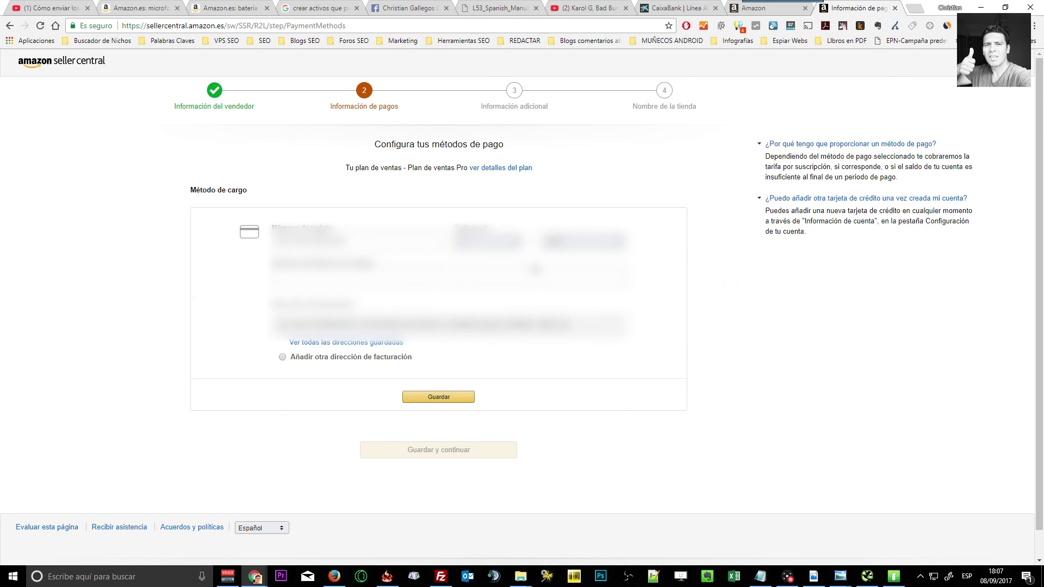
{"action": "left_click", "coordinate": [585, 242]}
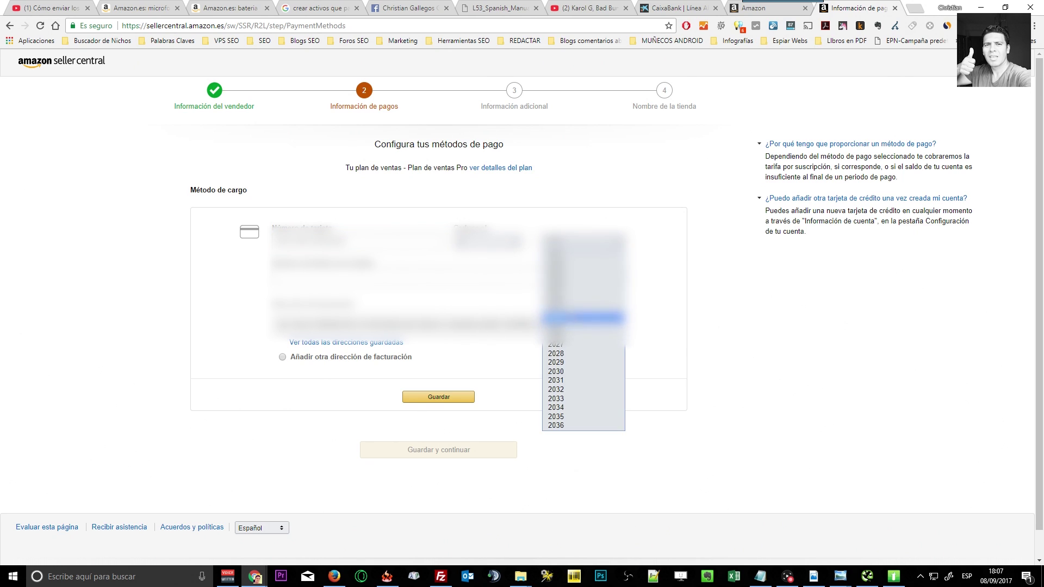
{"action": "left_click", "coordinate": [585, 272]}
{"action": "left_click", "coordinate": [277, 277]}
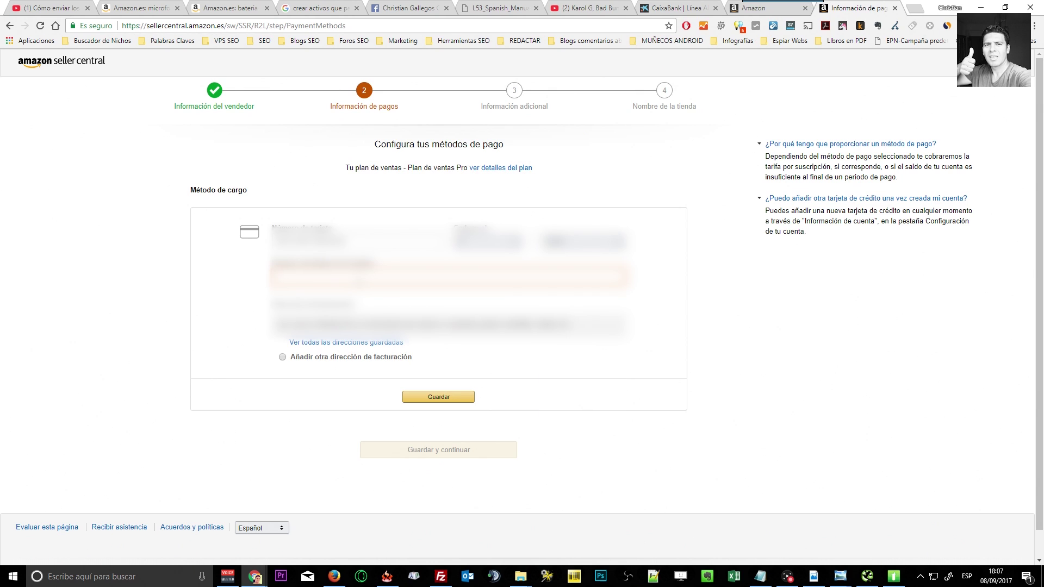
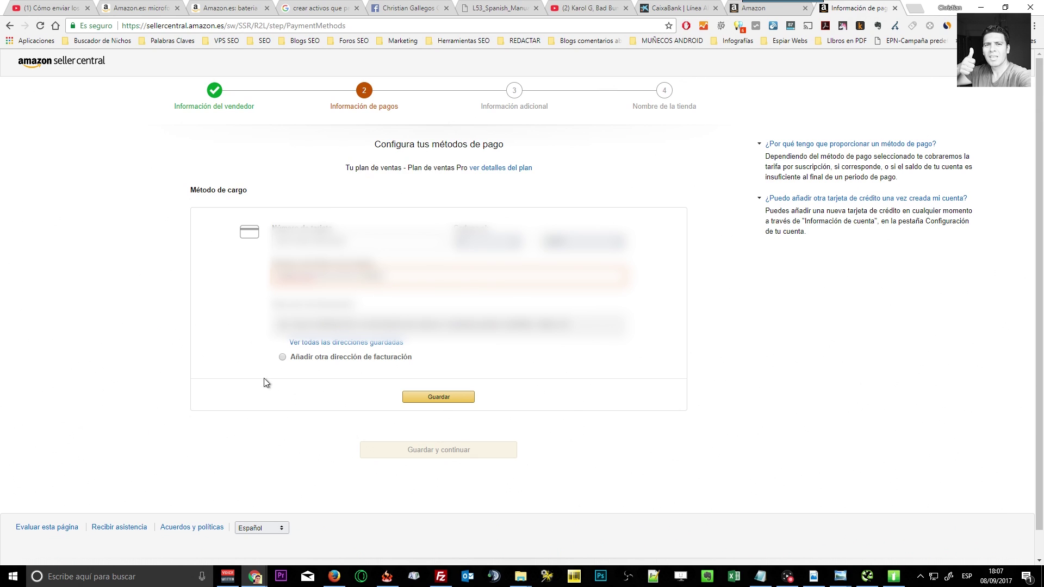
{"action": "left_click", "coordinate": [230, 343]}
{"action": "left_click", "coordinate": [444, 397]}
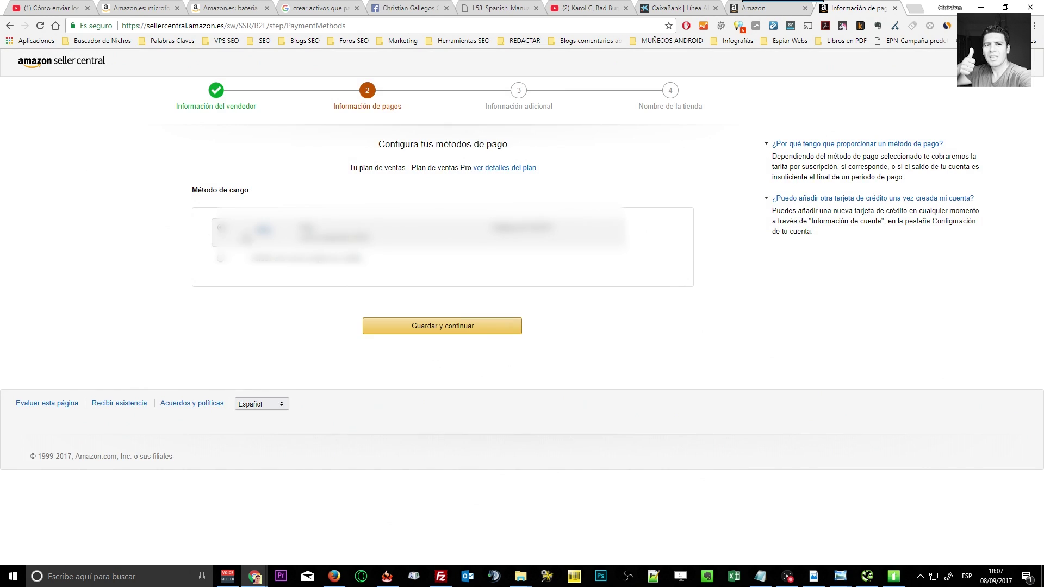
Continue past the payment step and register the store name Keegmen.
{"action": "left_click", "coordinate": [455, 330]}
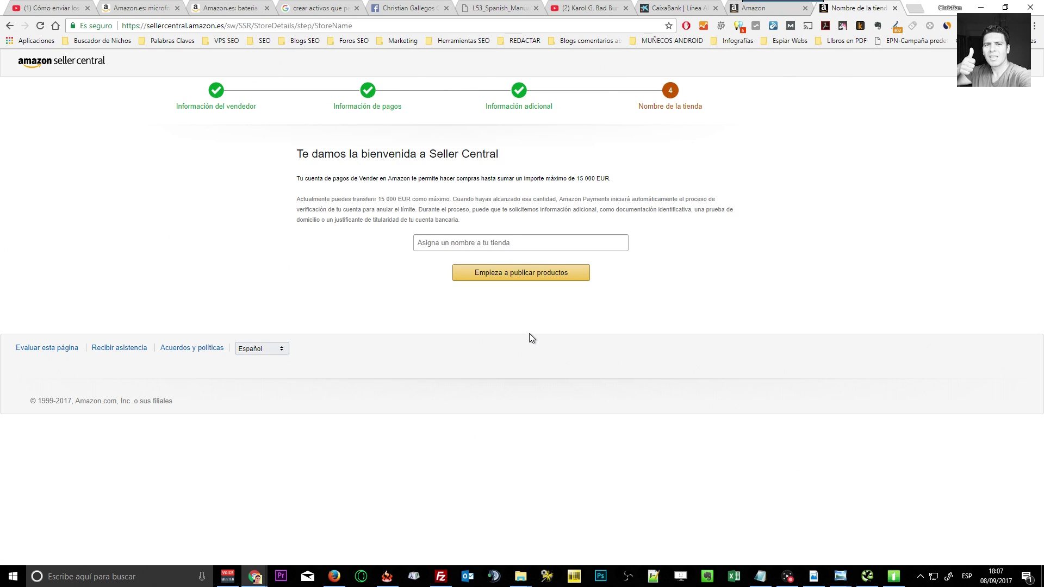
{"action": "left_click", "coordinate": [514, 242]}
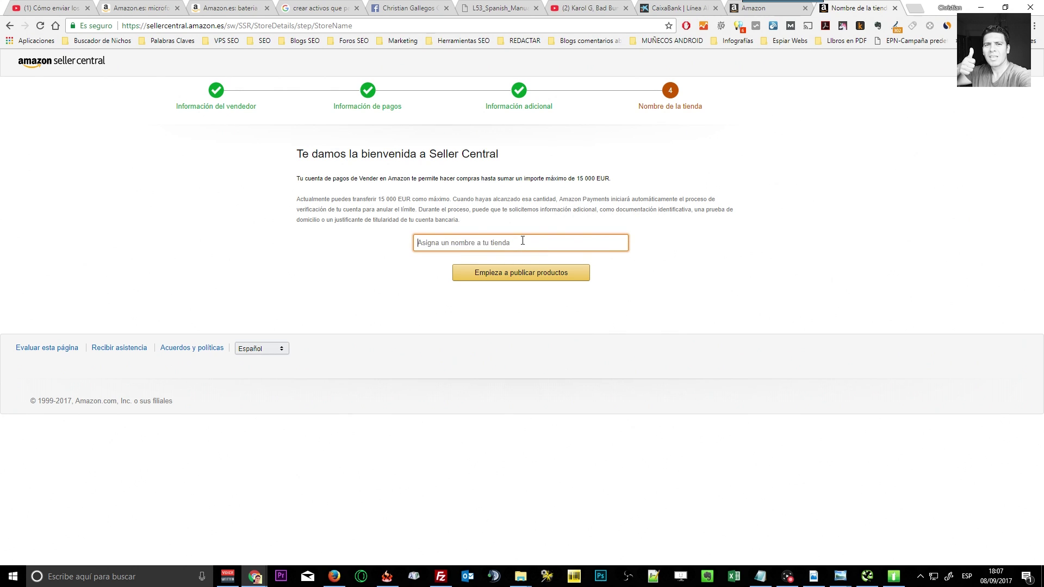
{"action": "type", "text": "Keegmen"}
{"action": "left_click", "coordinate": [527, 283]}
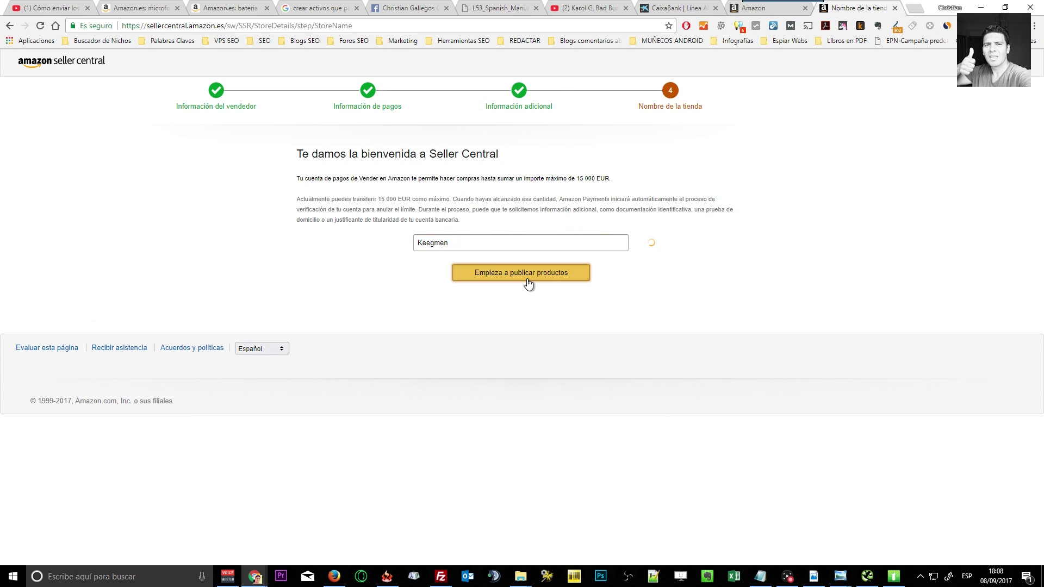
{"action": "left_click", "coordinate": [528, 283]}
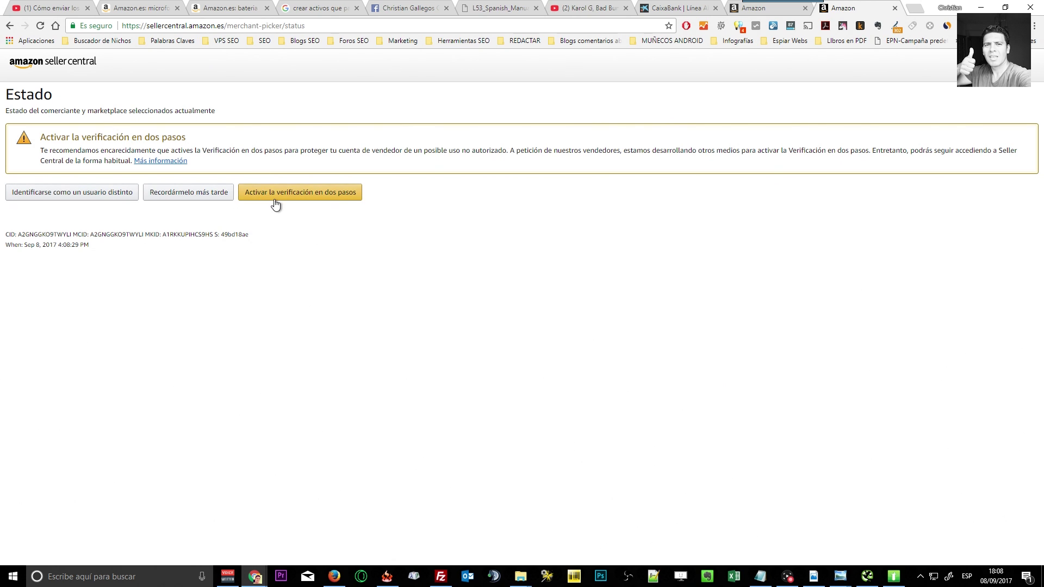
Choose 'Recordármelo más tarde' to skip two-step verification and open the dashboard.
{"action": "left_click", "coordinate": [172, 195]}
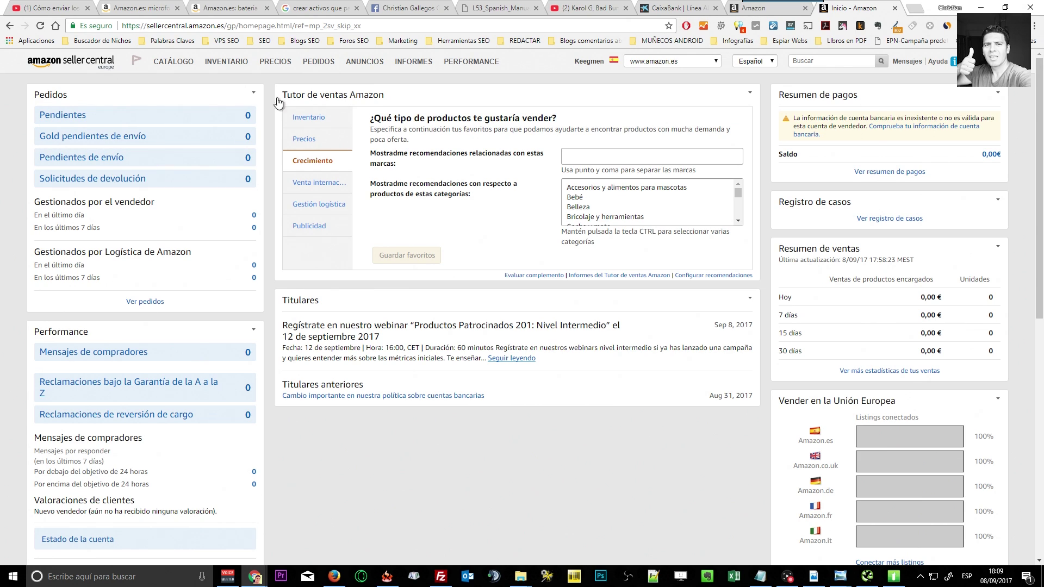
Go to Catálogo > Añadir productos and close the 'Publica tu primer producto' tour.
{"action": "mouse_move", "coordinate": [175, 73]}
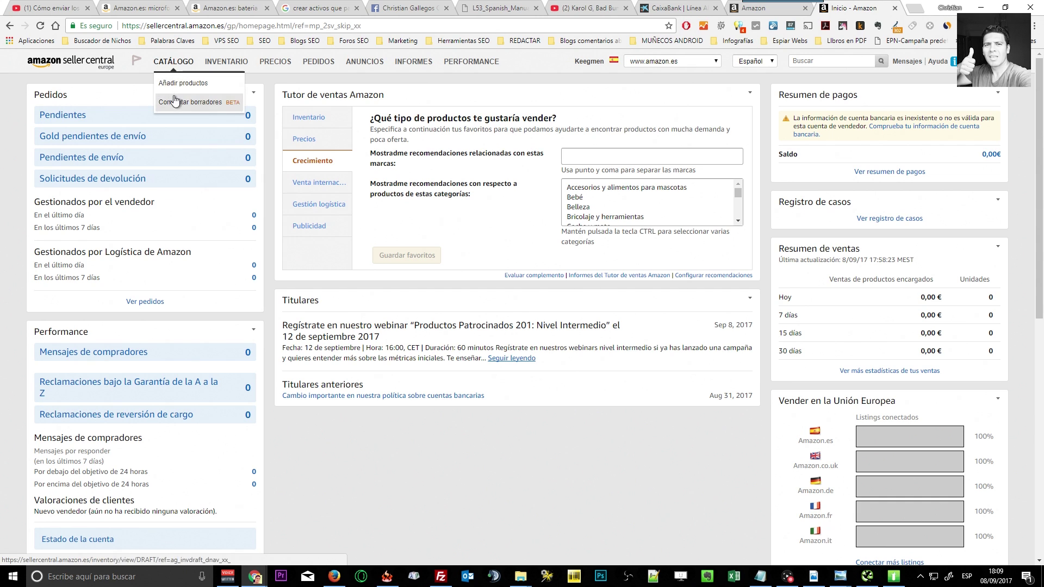
{"action": "left_click", "coordinate": [175, 87]}
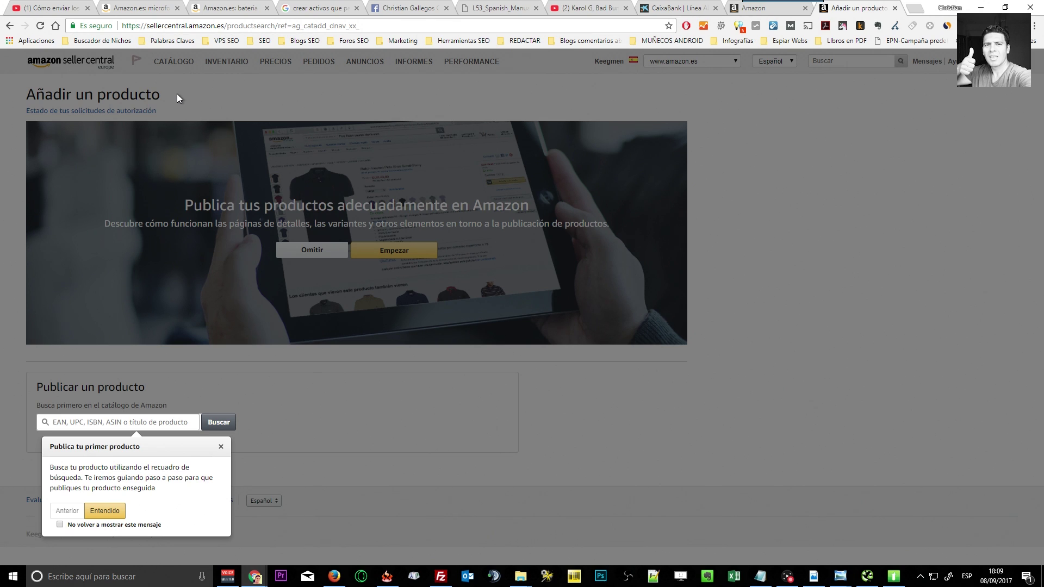
{"action": "left_click", "coordinate": [945, 131]}
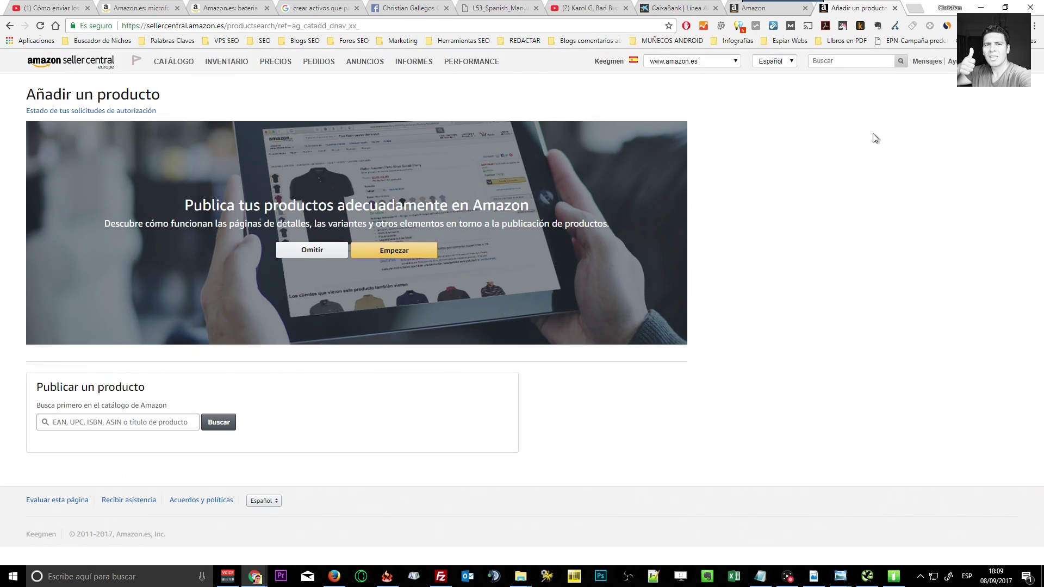
{"action": "mouse_move", "coordinate": [972, 60]}
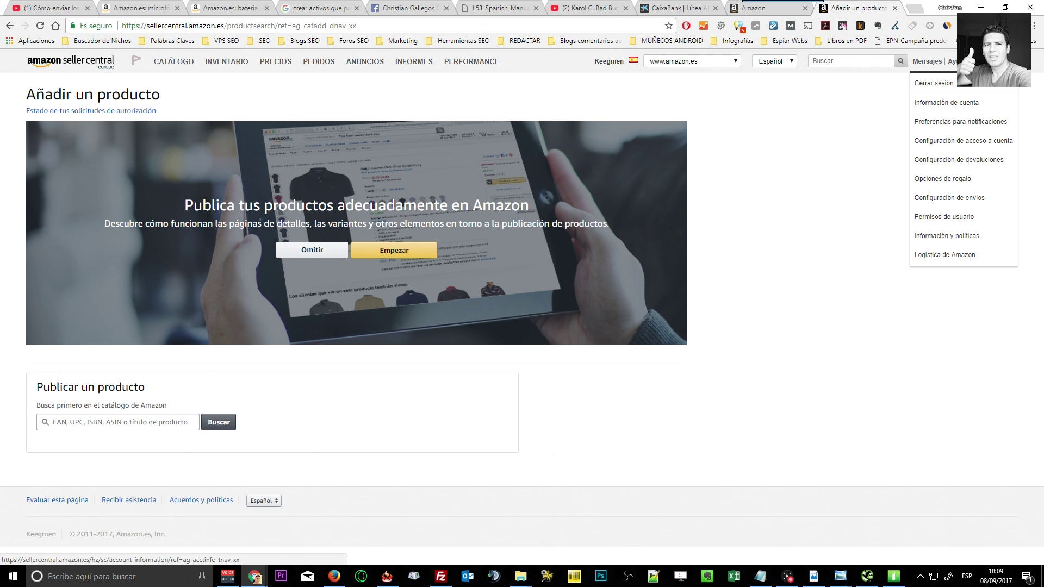
{"action": "mouse_move", "coordinate": [924, 76]}
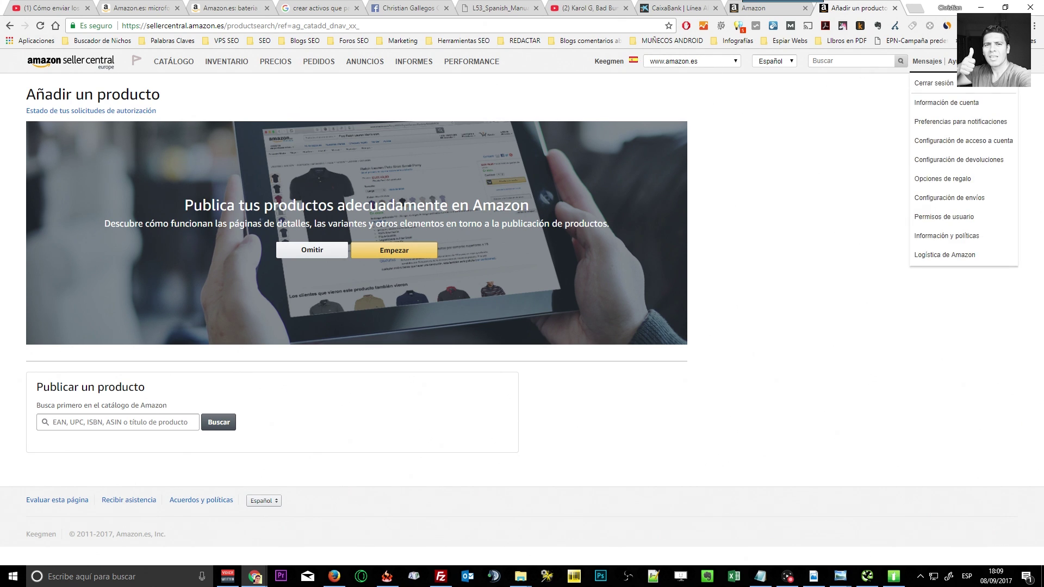
Open Información de cuenta and select Gestionar under 'Servicios que utilizas'.
{"action": "left_click", "coordinate": [966, 103]}
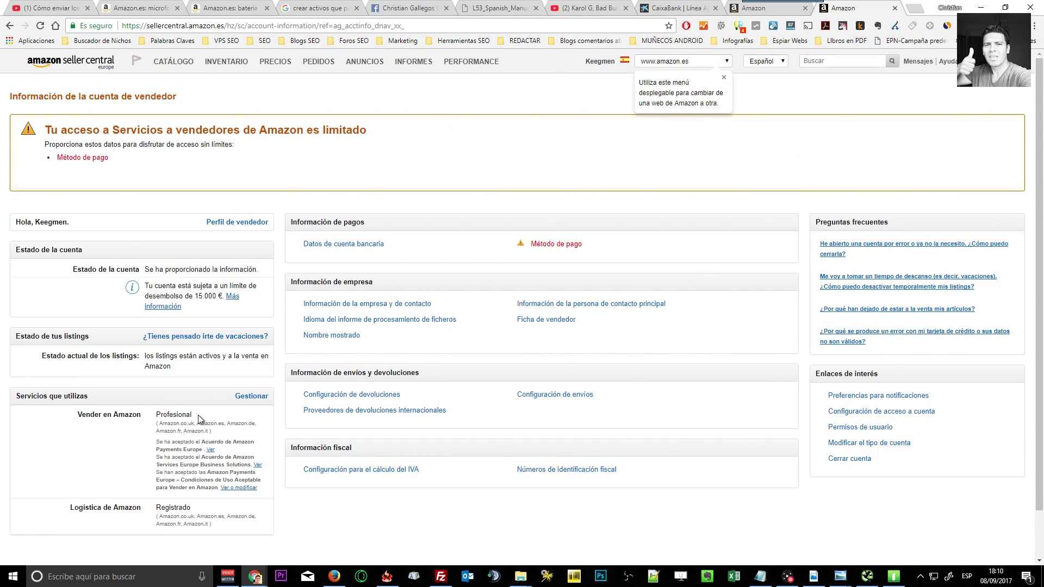
{"action": "scroll", "coordinate": [207, 416], "scroll_direction": "down", "scroll_amount": 2}
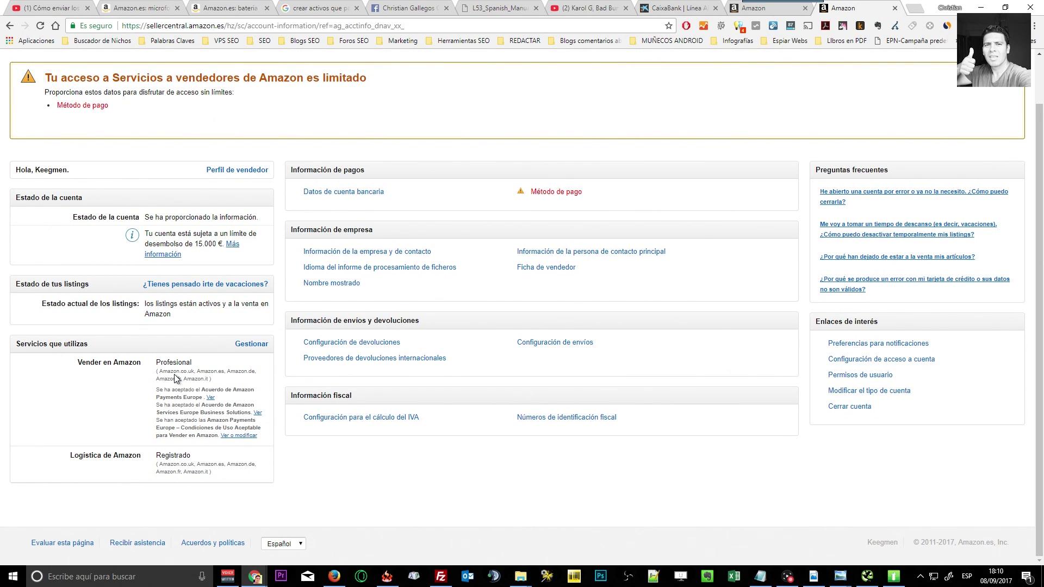
{"action": "left_click", "coordinate": [253, 346]}
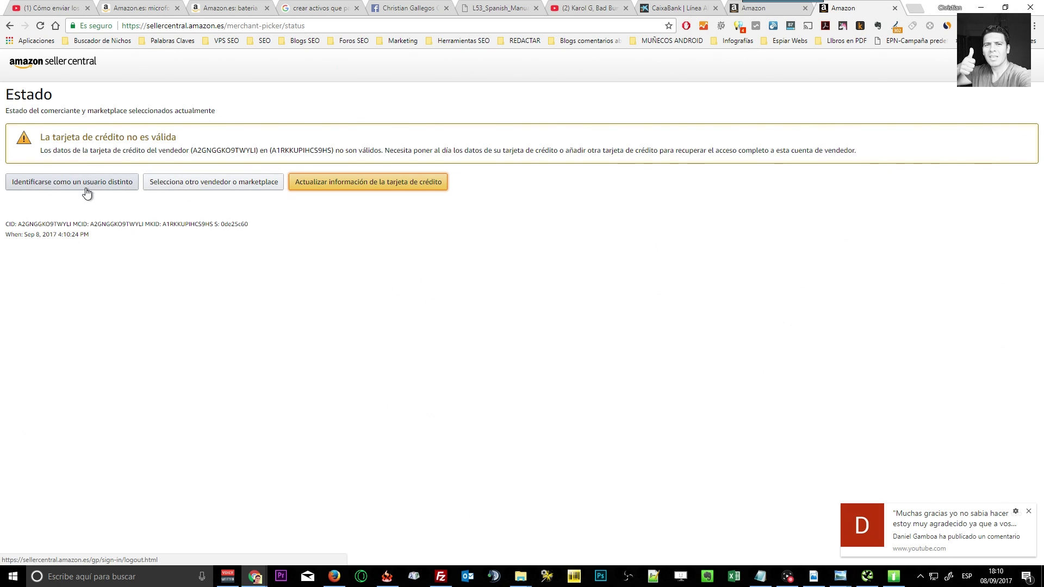
Go back to the Información de la cuenta de vendedor page, where Método de pago is flagged as needed.
{"action": "left_click", "coordinate": [9, 26]}
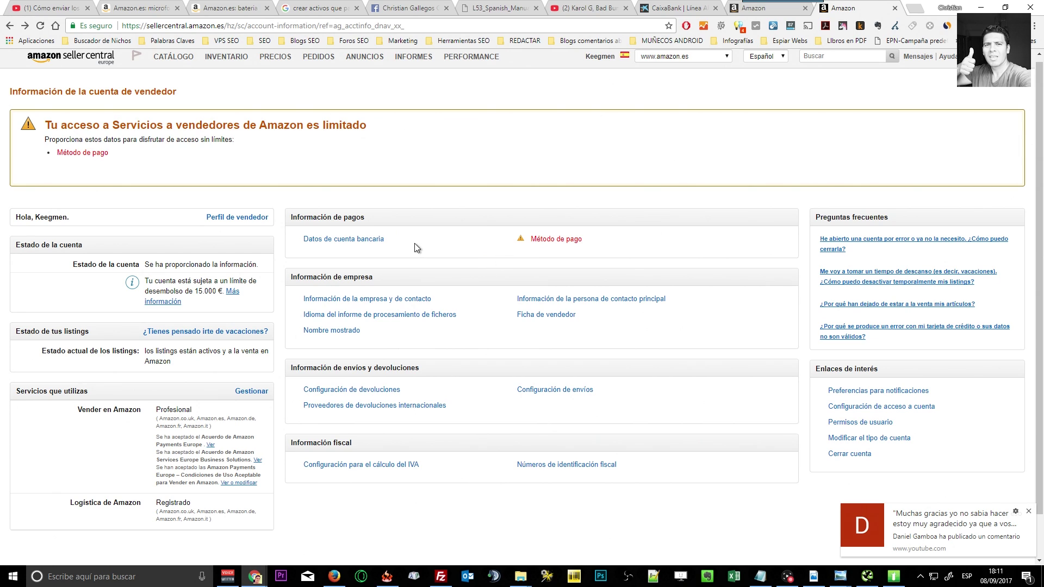
{"action": "scroll", "coordinate": [837, 201], "scroll_direction": "up", "scroll_amount": 1}
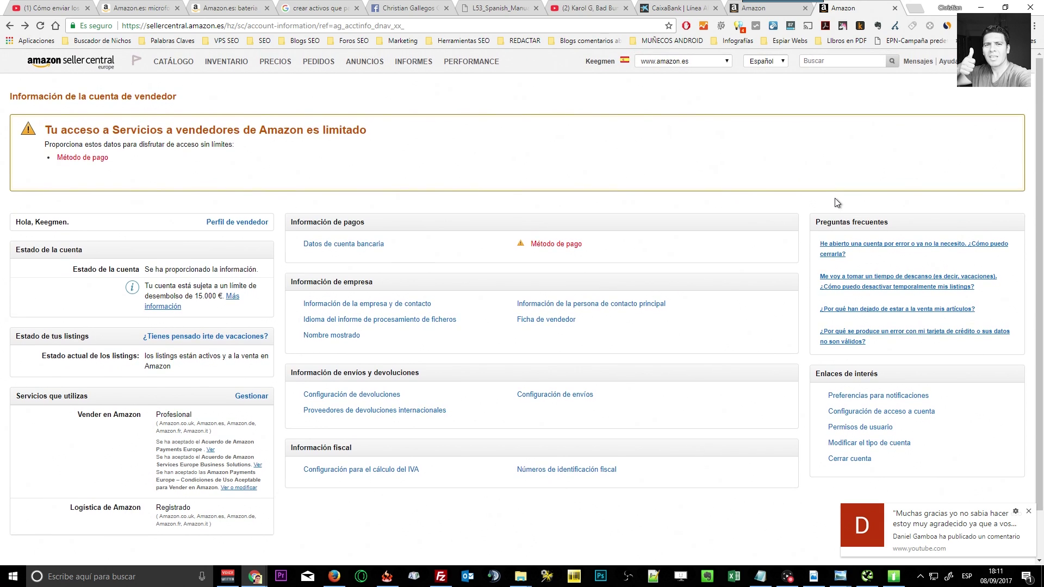